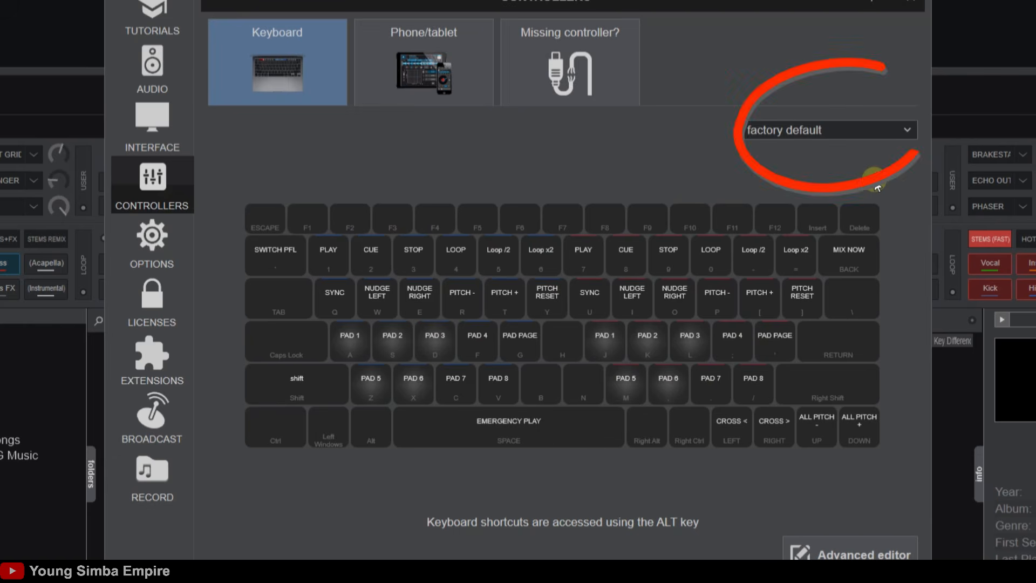
Step: Set the keyboard controller mapping to factory default (legacy) and review the other mapping choices
{"action": "left_click", "coordinate": [909, 131]}
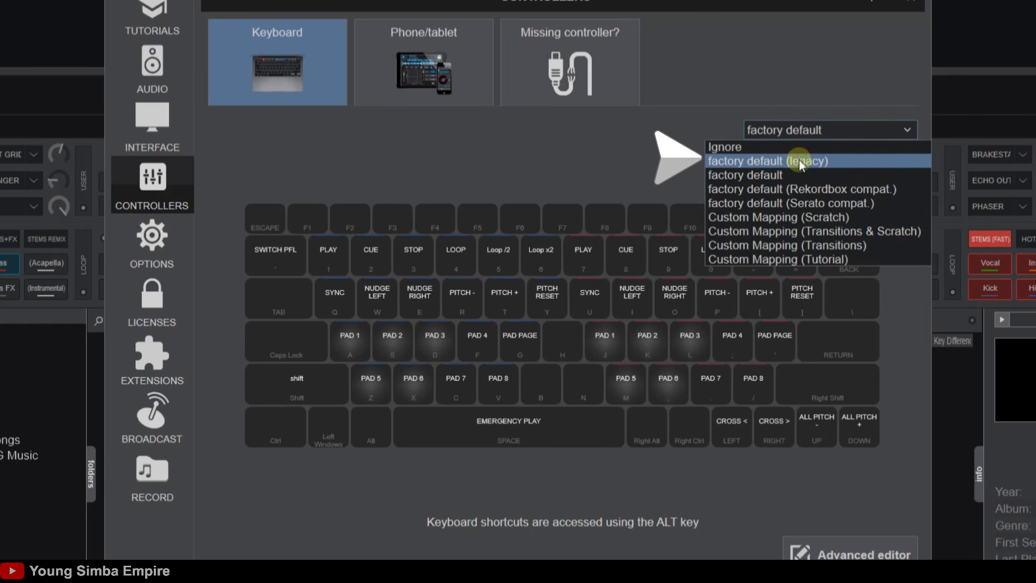
{"action": "left_click", "coordinate": [828, 161]}
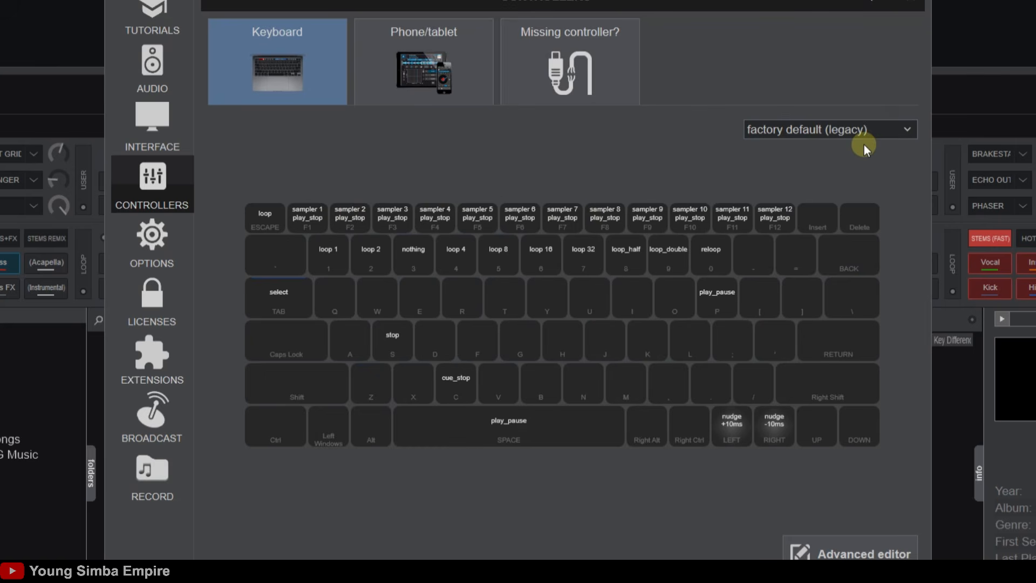
{"action": "left_click", "coordinate": [900, 130]}
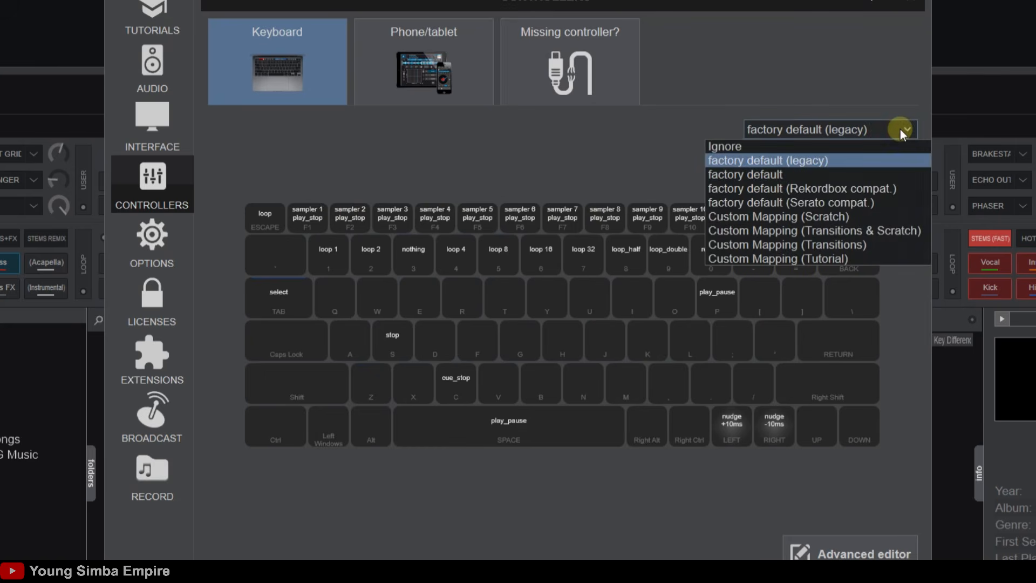
{"action": "left_click", "coordinate": [798, 175]}
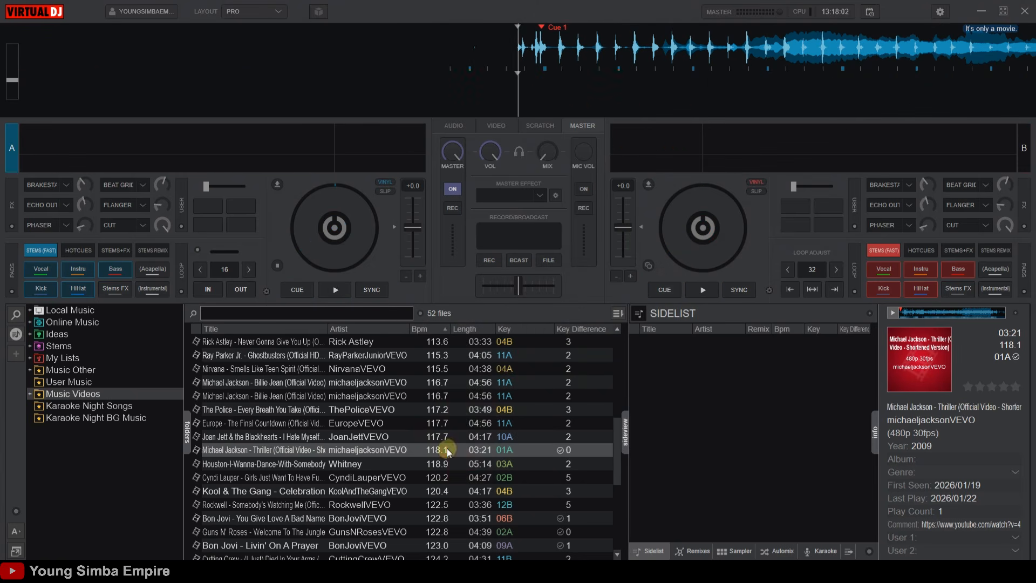
Step: Load the track "Michael Jackson - Thriller" from the Music Videos folder onto deck B
{"action": "left_click_drag", "start_coordinate": [447, 450], "coordinate": [696, 238]}
{"action": "left_click_drag", "start_coordinate": [345, 234], "coordinate": [345, 233]}
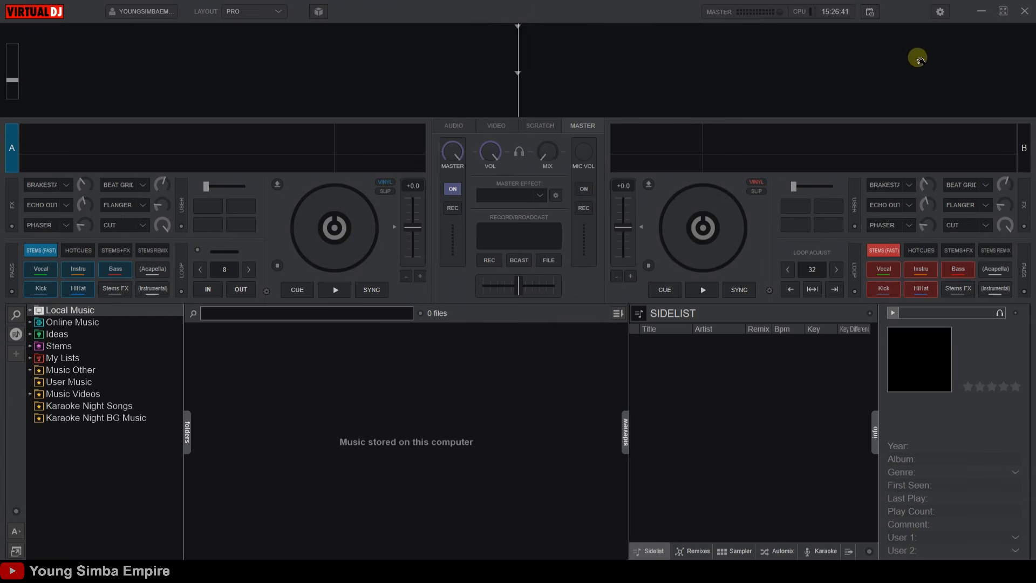
Step: Open the settings and bring up the action editor for the [ key of the keyboard mapping
{"action": "left_click", "coordinate": [941, 11]}
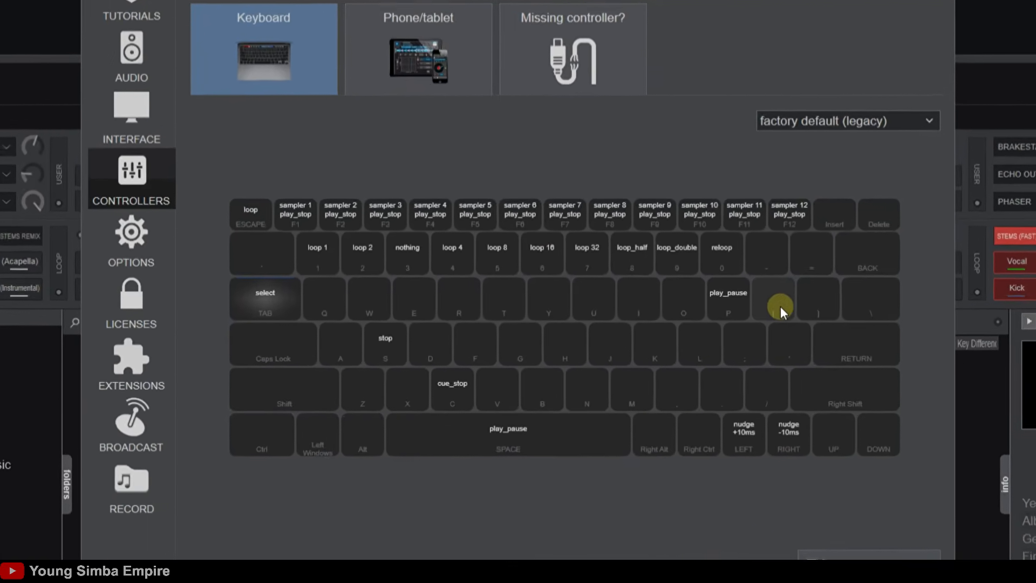
{"action": "left_click", "coordinate": [780, 306]}
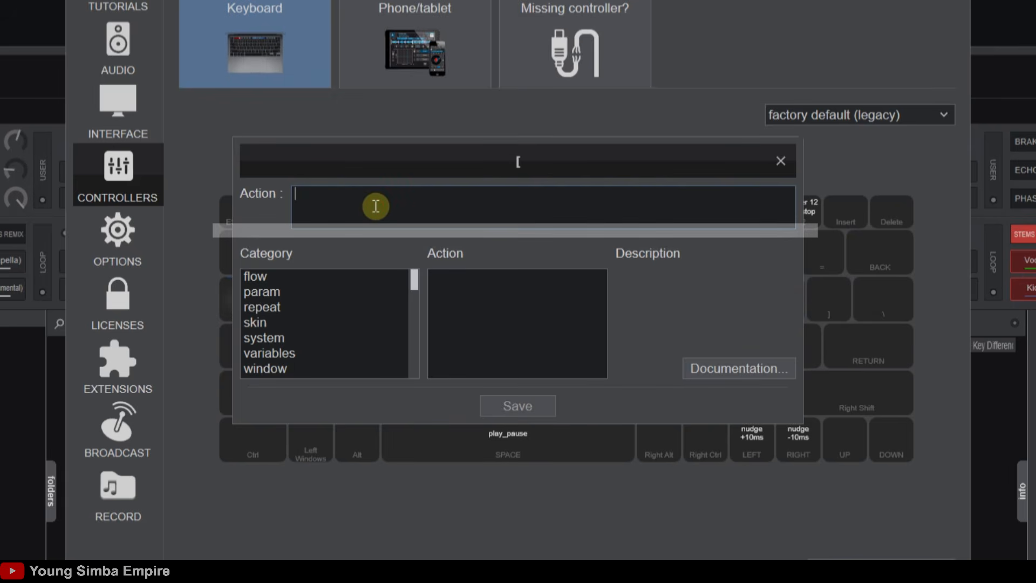
Step: Enter the placeholder "commands go here" as the [ key's action and try effect_button from the action list to read its description
{"action": "type", "text": "commands "}
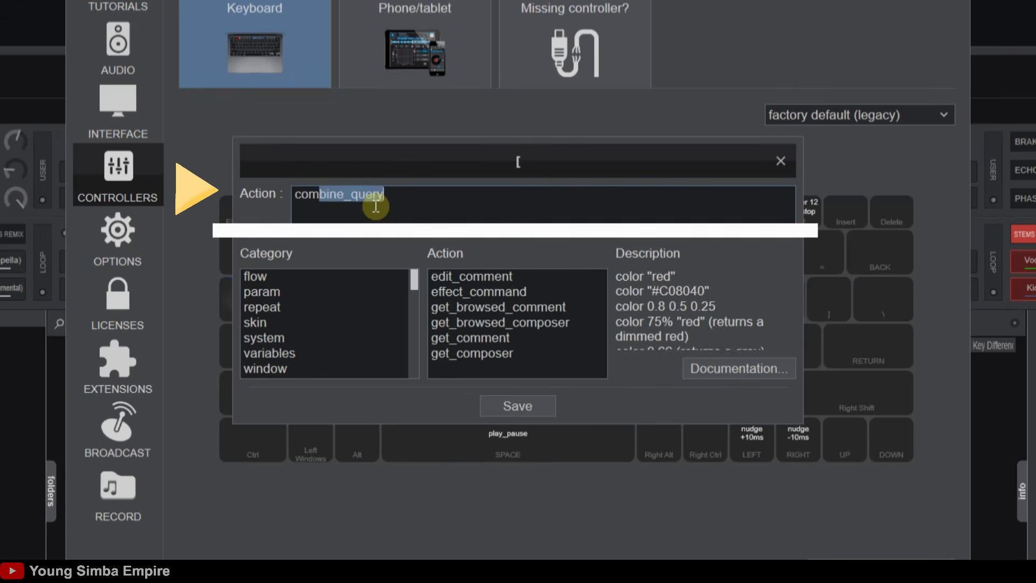
{"action": "type", "text": "go here"}
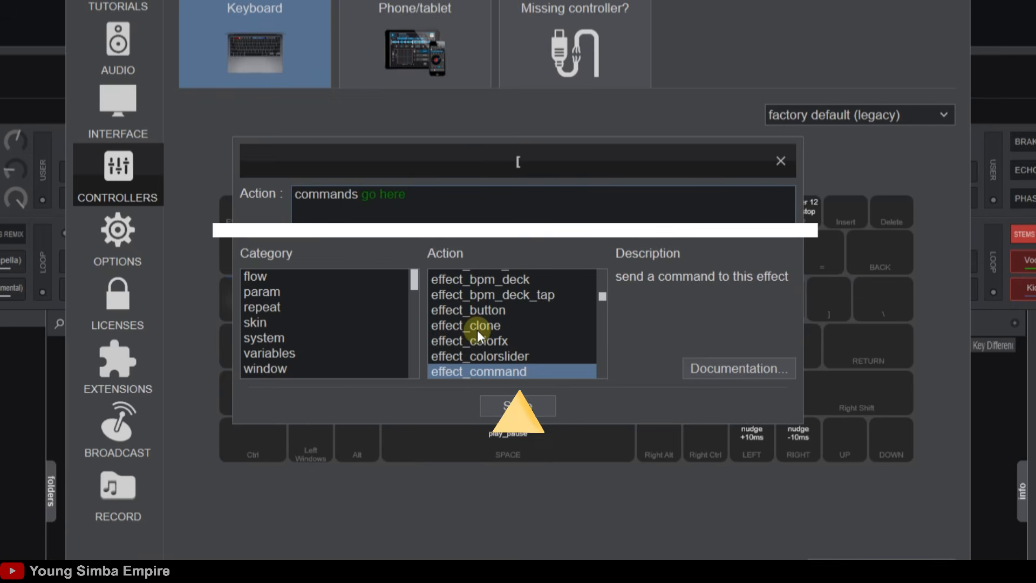
{"action": "scroll", "coordinate": [477, 331], "scroll_direction": "down", "scroll_amount": 1}
{"action": "scroll", "coordinate": [477, 330], "scroll_direction": "up", "scroll_amount": 1}
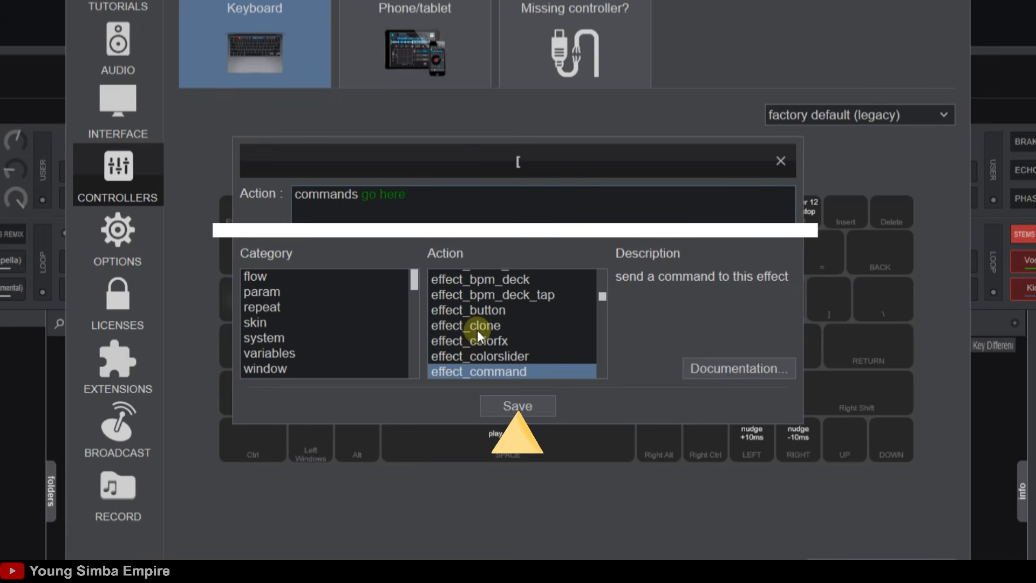
{"action": "left_click", "coordinate": [481, 309]}
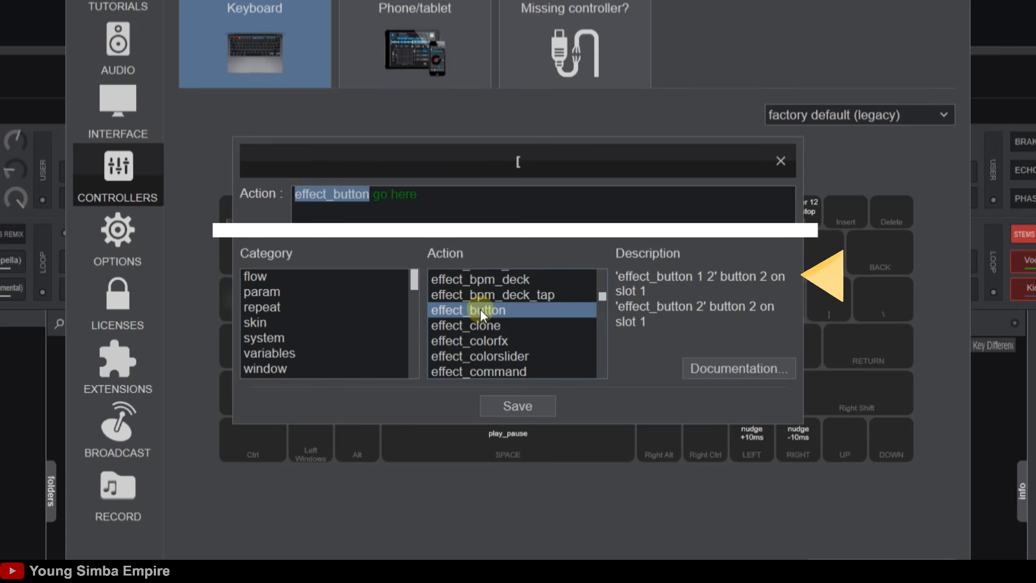
{"action": "scroll", "coordinate": [480, 309], "scroll_direction": "down", "scroll_amount": 2}
{"action": "left_click", "coordinate": [496, 357]}
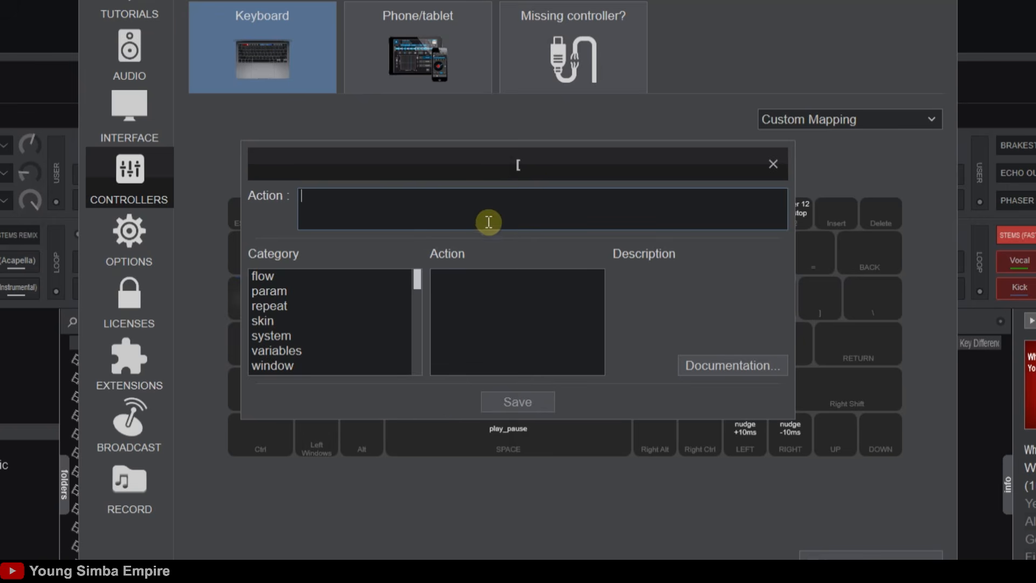
Step: Assign the action "Deck 1 load" to the [ key and save it
{"action": "type", "text": "load"}
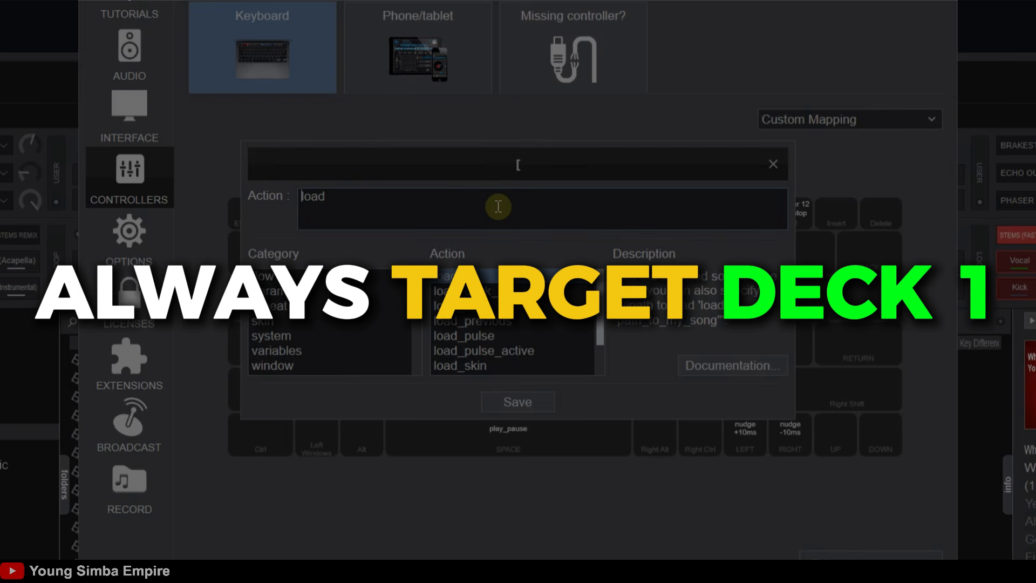
{"action": "type", "text": "Deck 1"}
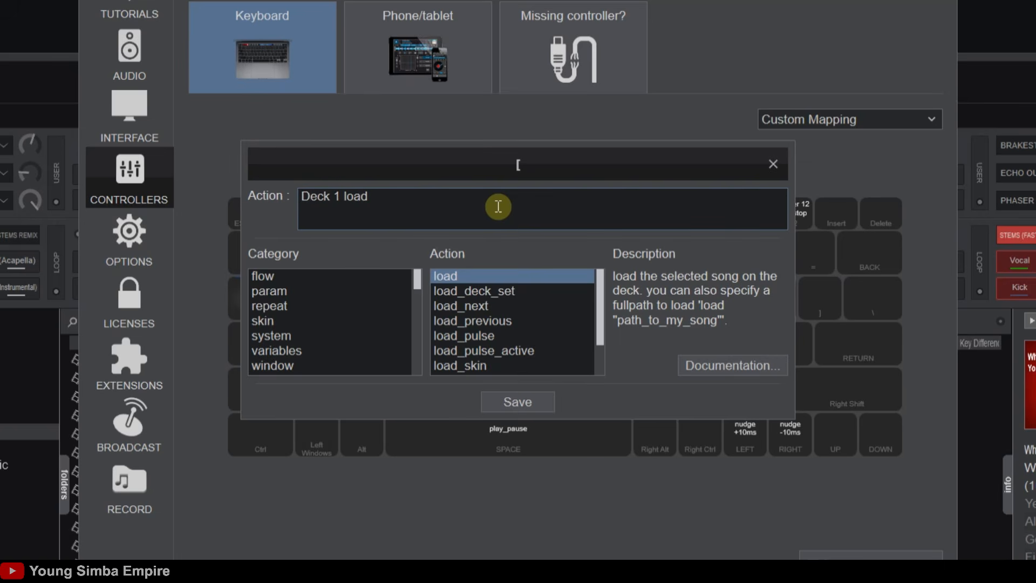
{"action": "key", "text": "shift+Left"}
{"action": "key", "text": "shift+Left"}
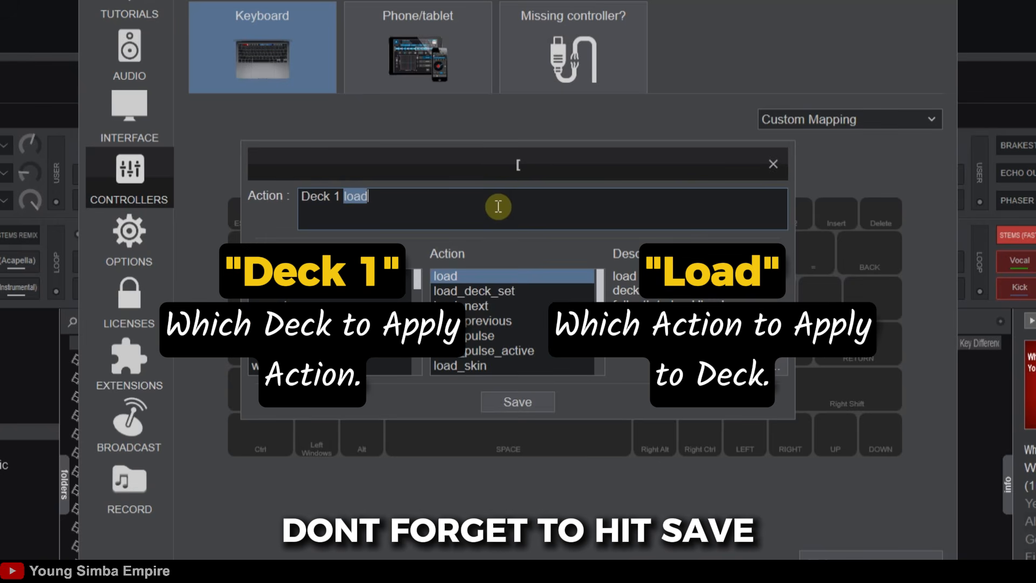
{"action": "key", "text": "Left"}
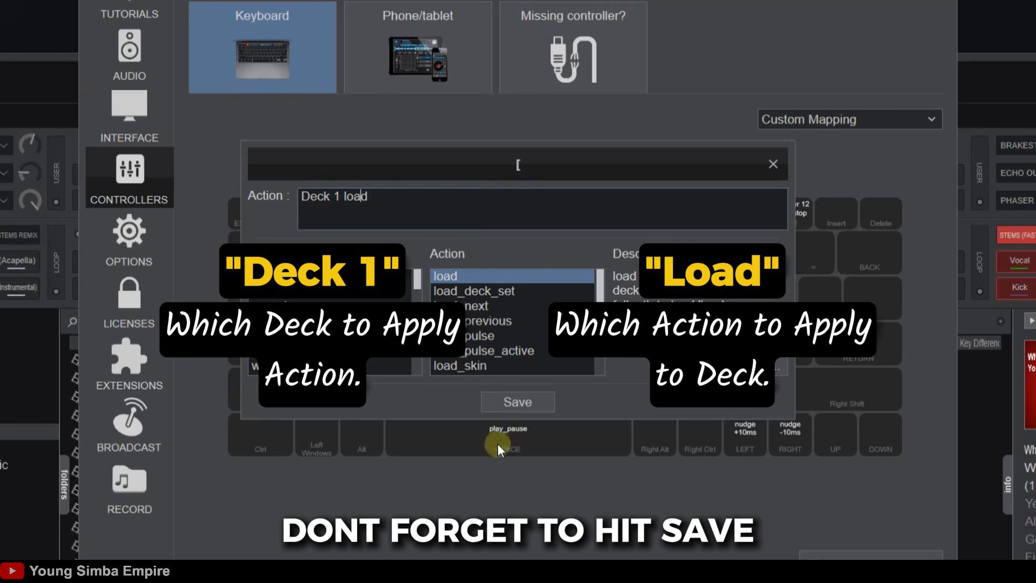
{"action": "left_click", "coordinate": [517, 401]}
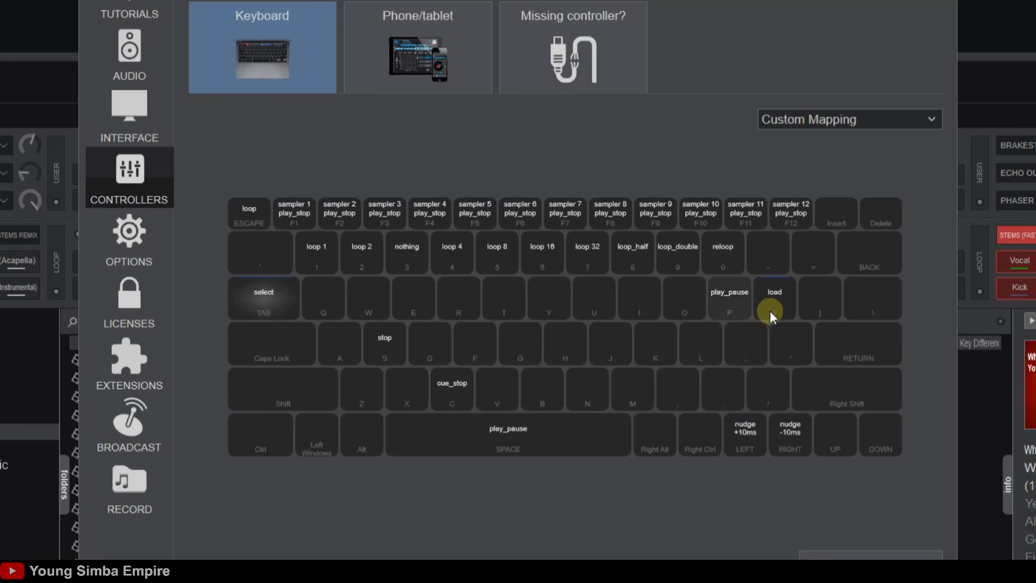
Step: Assign the action "Deck 2 load" to the ] key and save it
{"action": "left_click", "coordinate": [811, 306]}
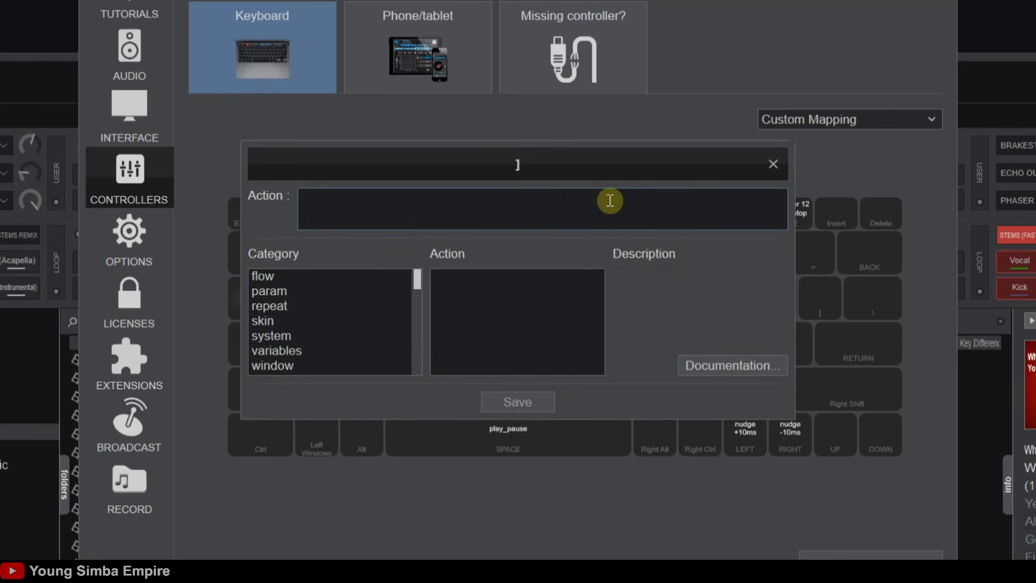
{"action": "type", "text": "Deck 2"}
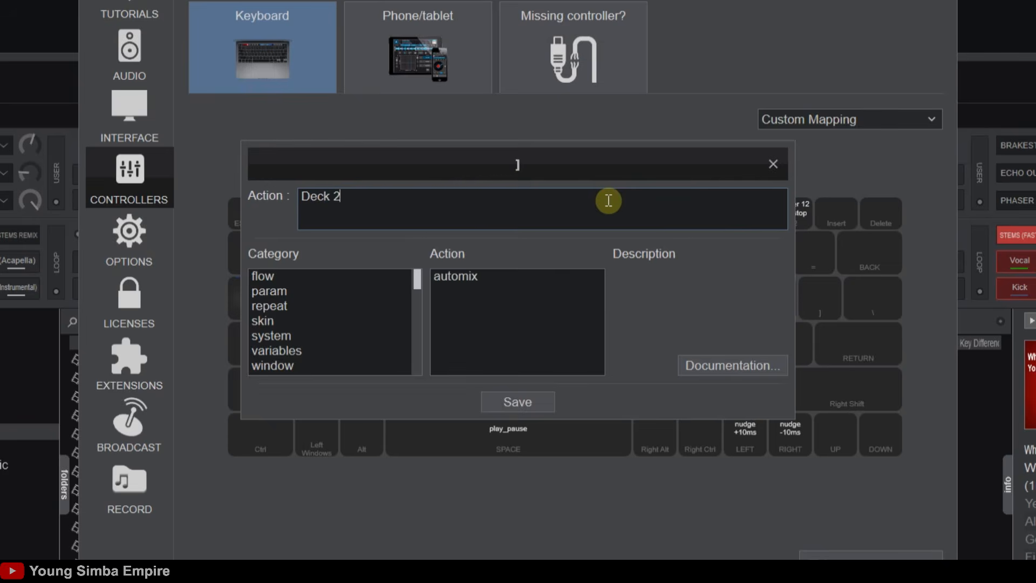
{"action": "type", "text": " load"}
{"action": "key", "text": "Return"}
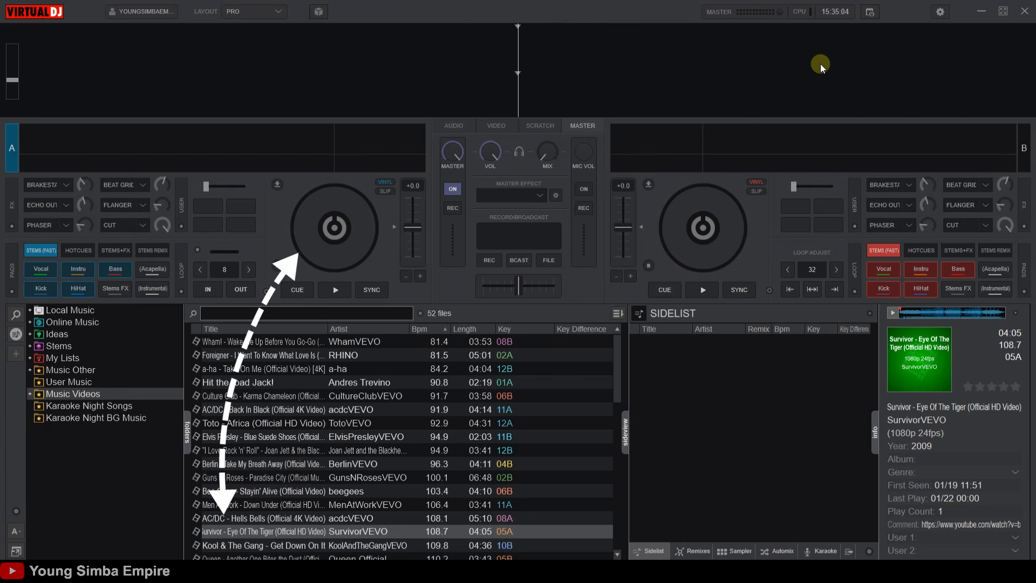
Step: Test the new load shortcuts by loading the selected track "Survivor - Eye Of The Tiger" onto deck 1
{"action": "key", "text": "bracketright"}
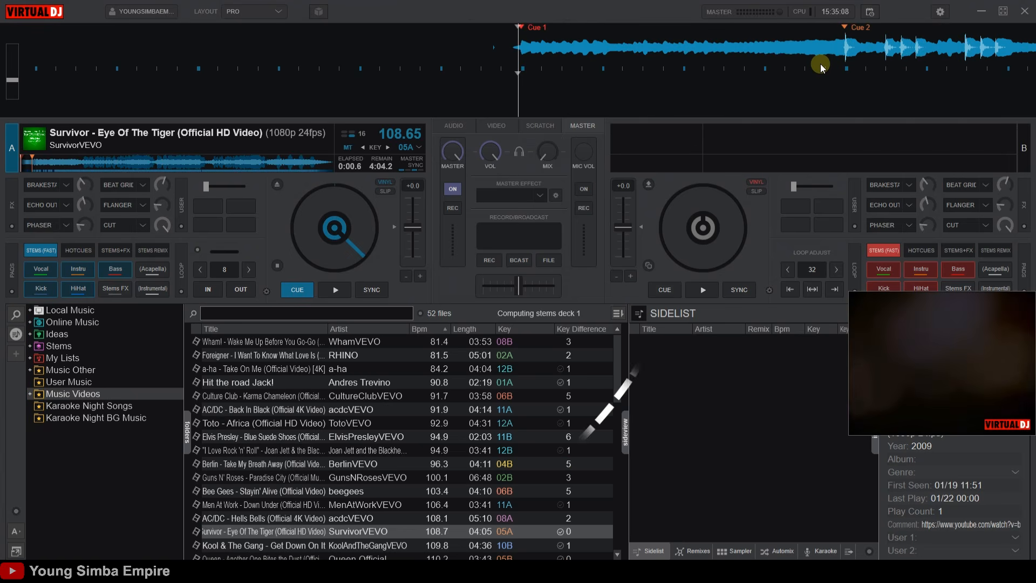
{"action": "key", "text": "Up"}
{"action": "key", "text": "ctrl+Right"}
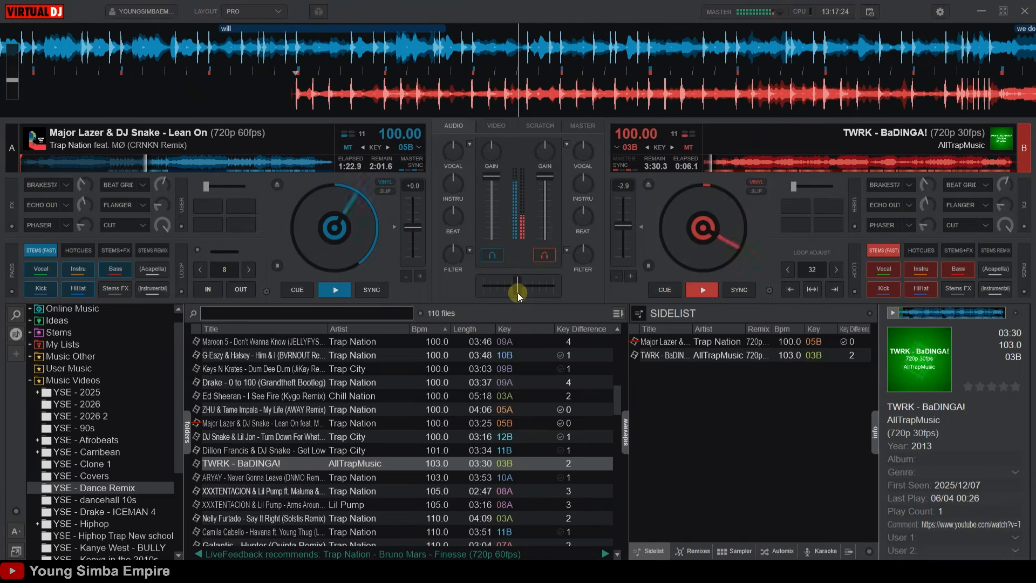
Step: Crossfade manually from "Lean On" on deck A to "BaDINGA!" on deck B, lowering deck A's instrumental level during the transition
{"action": "left_click_drag", "start_coordinate": [520, 294], "coordinate": [539, 295]}
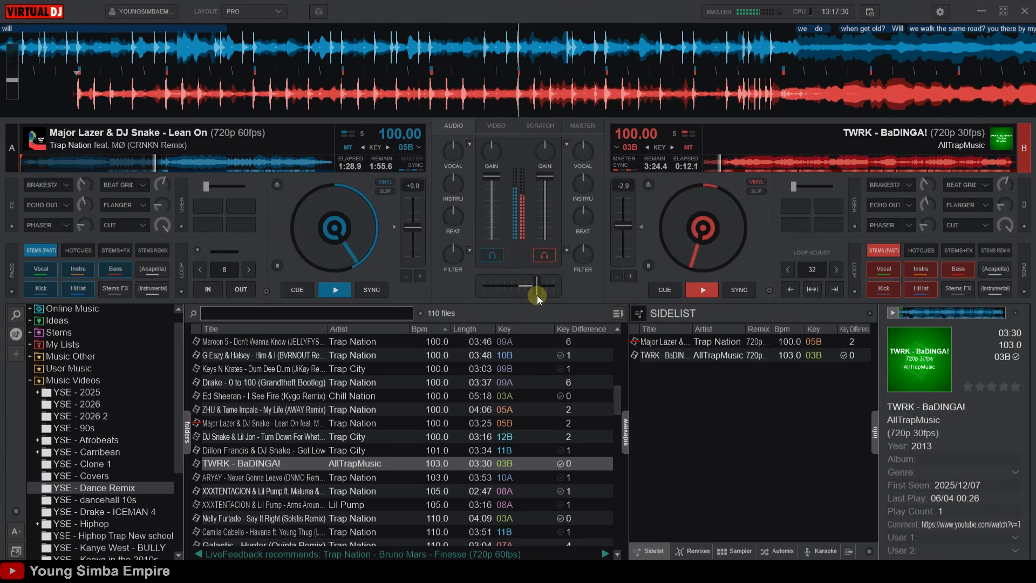
{"action": "left_click", "coordinate": [452, 184]}
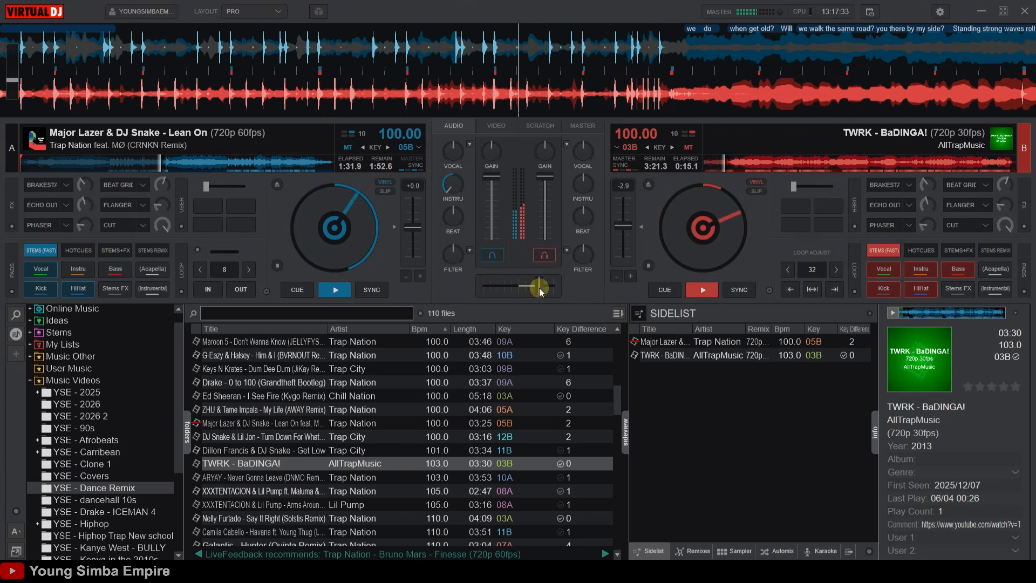
{"action": "left_click_drag", "start_coordinate": [541, 288], "coordinate": [561, 289]}
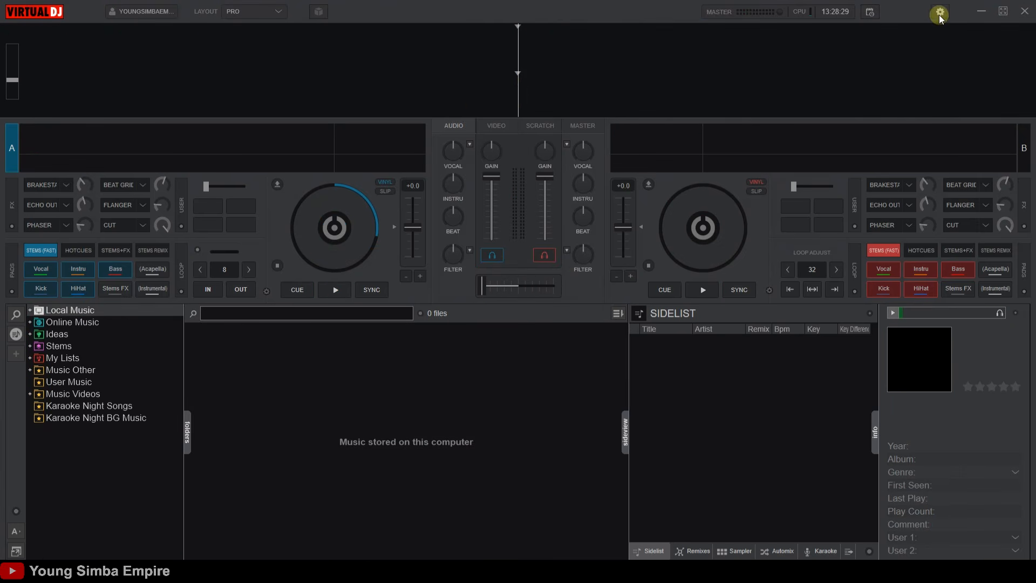
Step: Assign the action "auto_crossfade 5000ms" to the Z key in the custom keyboard mapping
{"action": "left_click", "coordinate": [940, 13]}
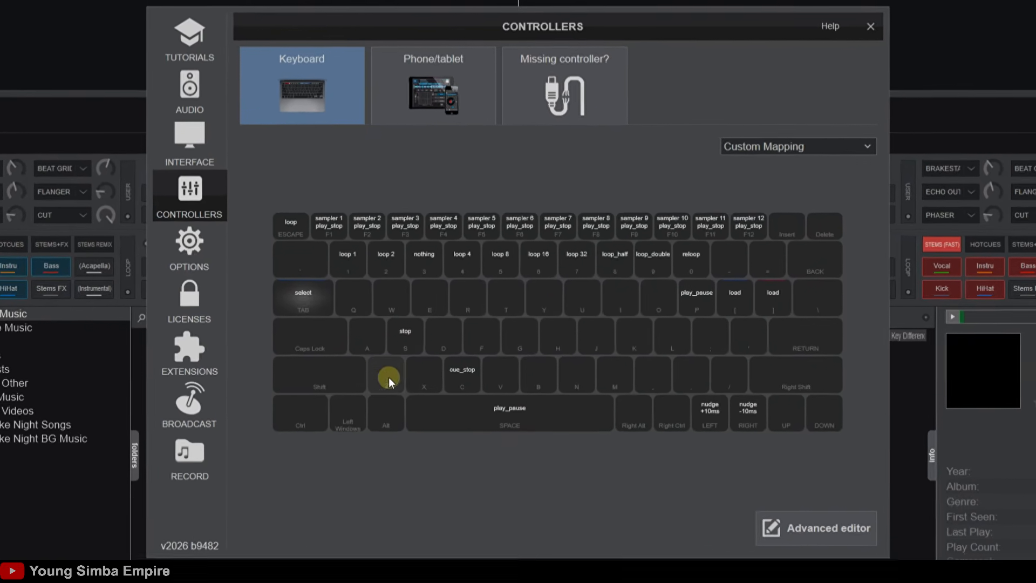
{"action": "left_click", "coordinate": [380, 383]}
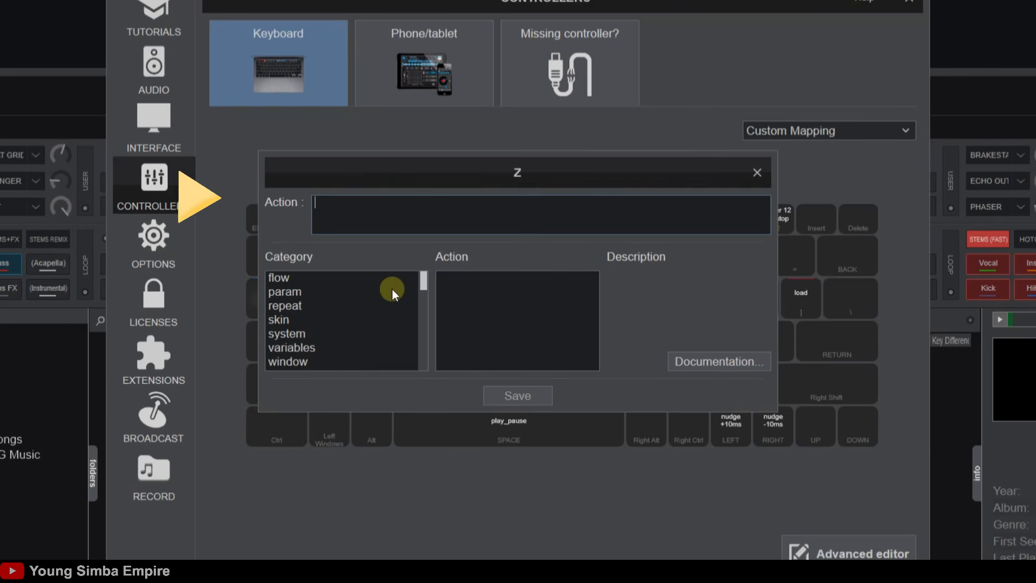
{"action": "type", "text": "auto_"}
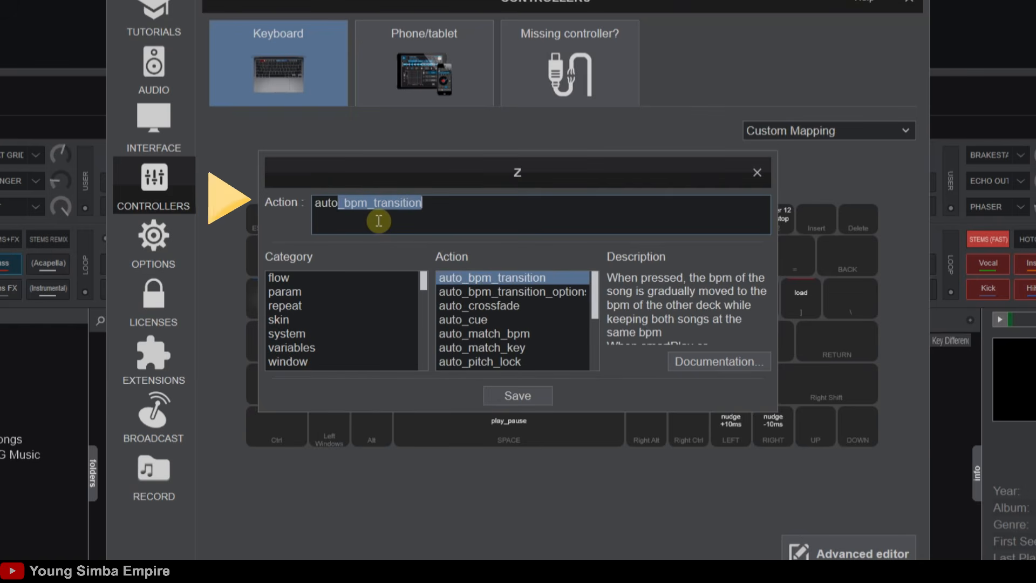
{"action": "type", "text": "crossfade "}
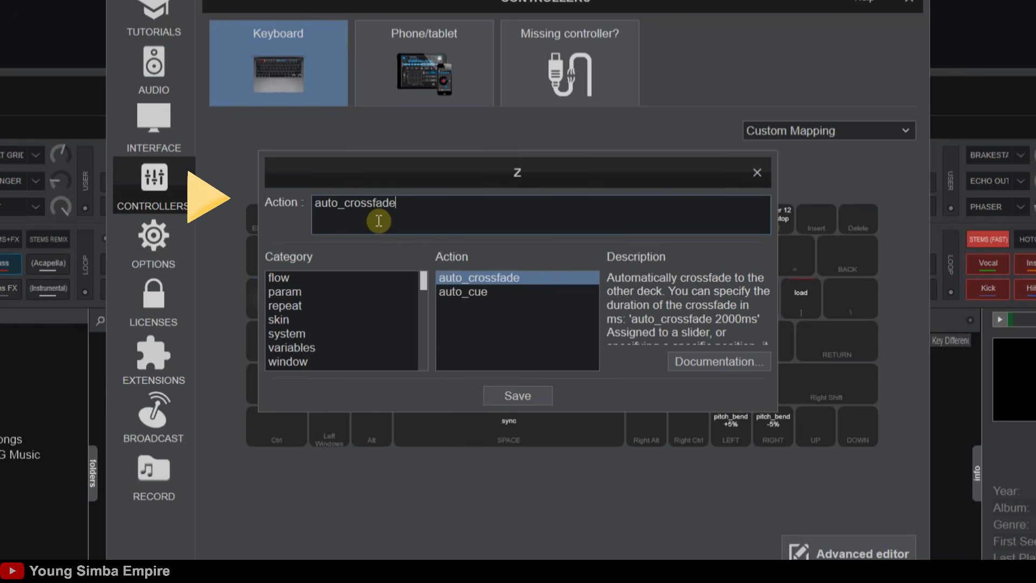
{"action": "type", "text": "500"}
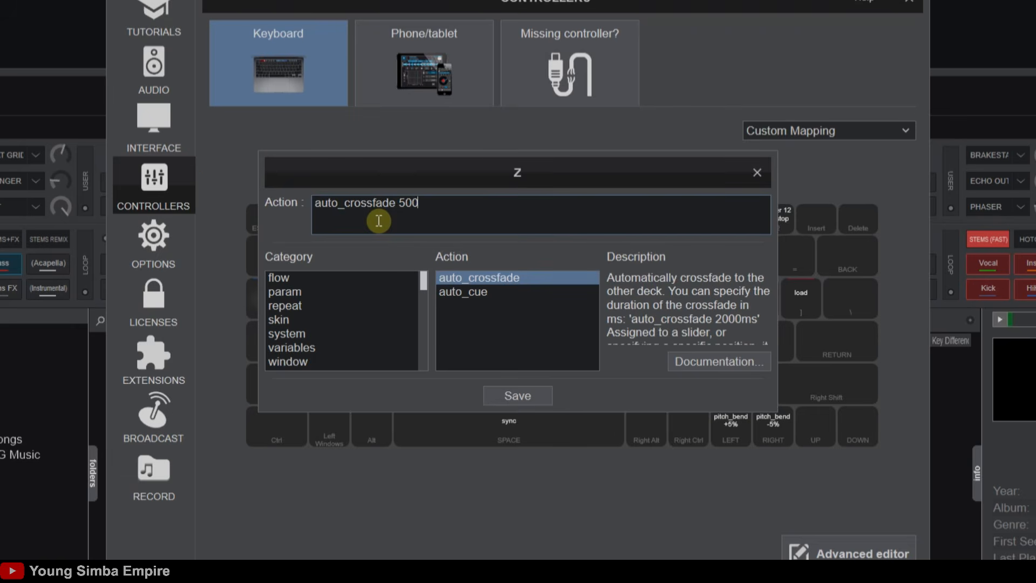
{"action": "type", "text": "0ms"}
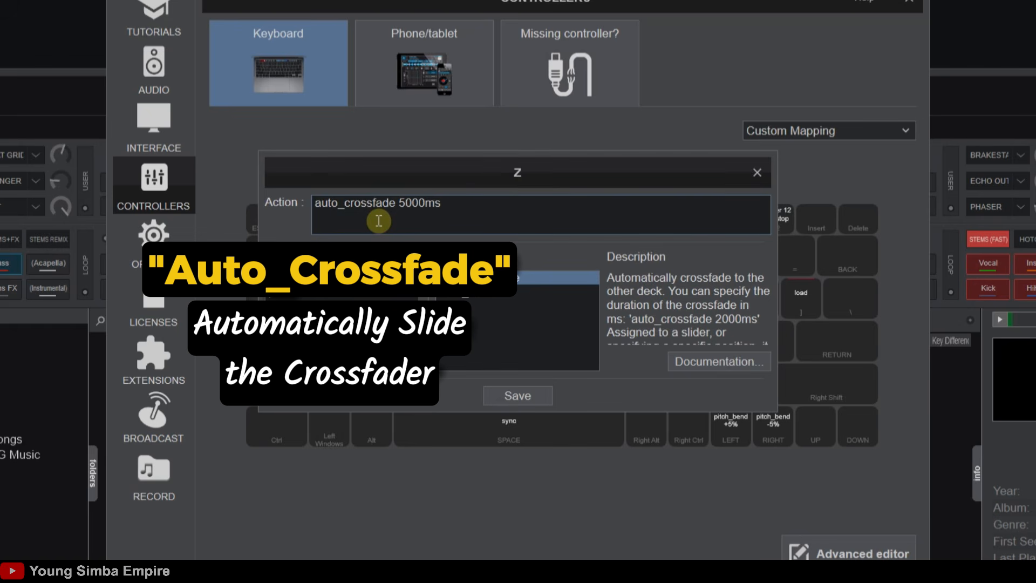
{"action": "left_click_drag", "start_coordinate": [398, 203], "coordinate": [280, 204]}
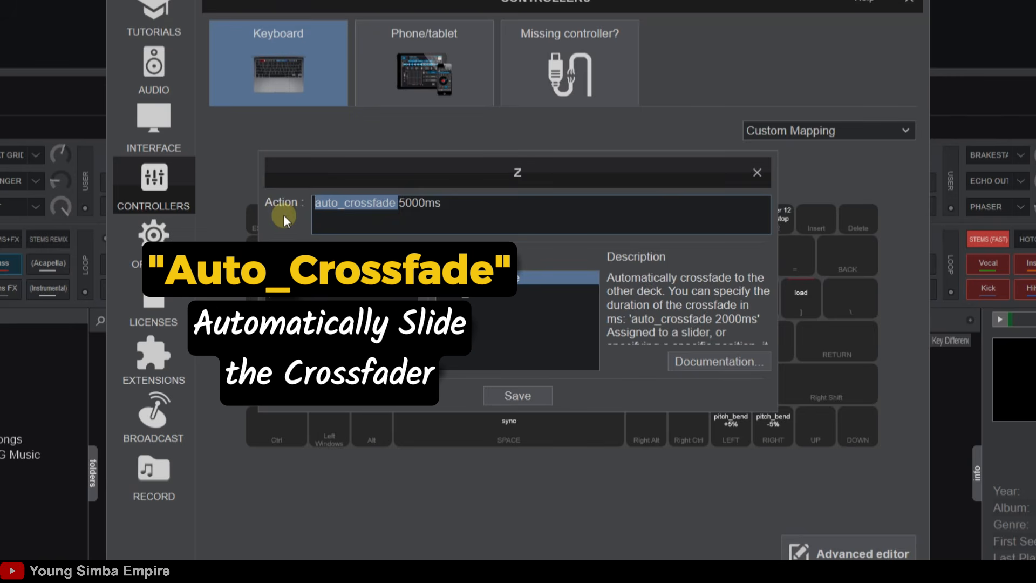
{"action": "left_click", "coordinate": [404, 207]}
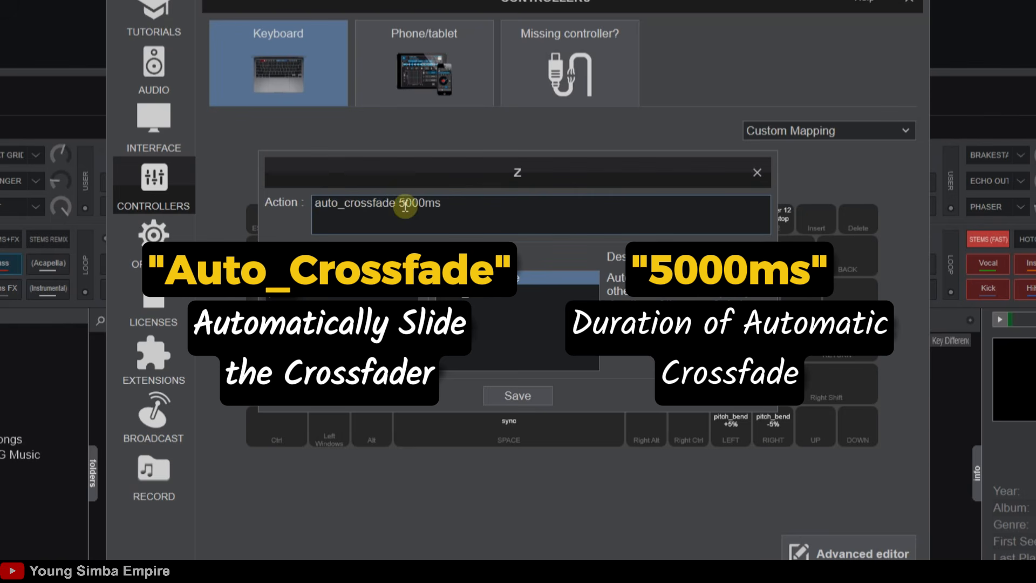
{"action": "left_click_drag", "start_coordinate": [435, 203], "coordinate": [499, 204]}
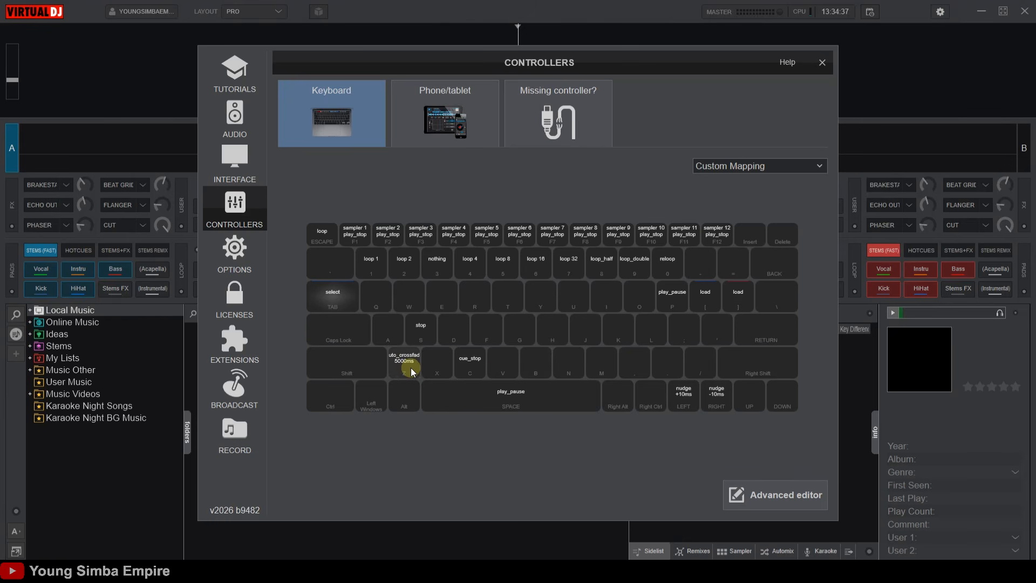
Step: Change the Z key's action to "auto_crossfade 10000ms", save it and leave the controller settings
{"action": "left_click", "coordinate": [409, 367]}
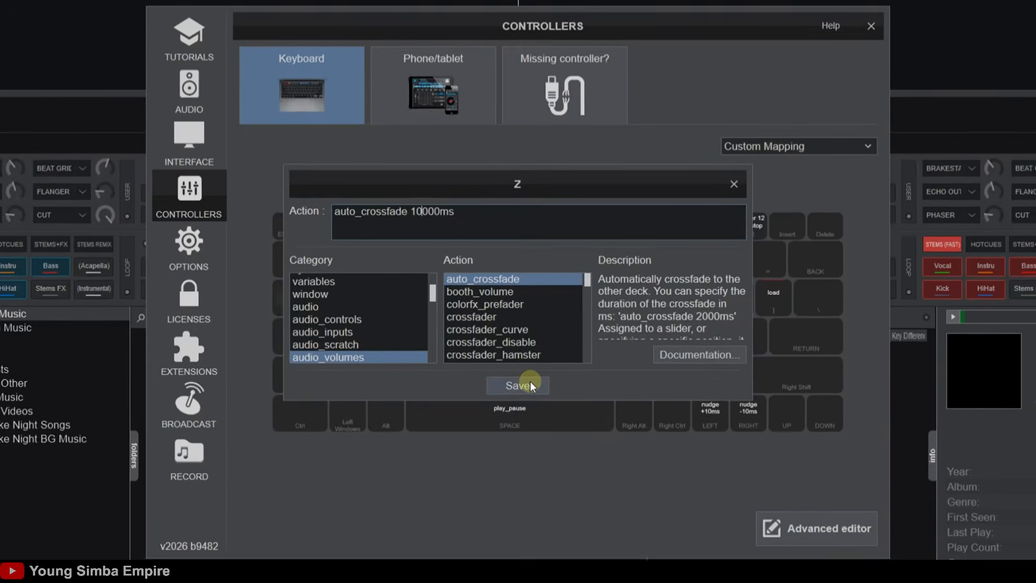
{"action": "left_click", "coordinate": [518, 385]}
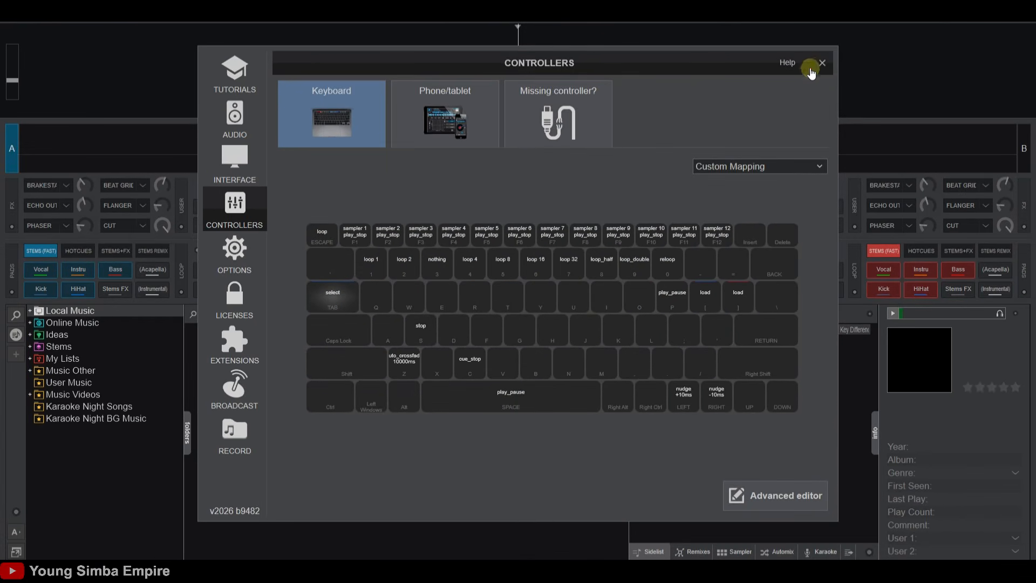
{"action": "left_click", "coordinate": [820, 64]}
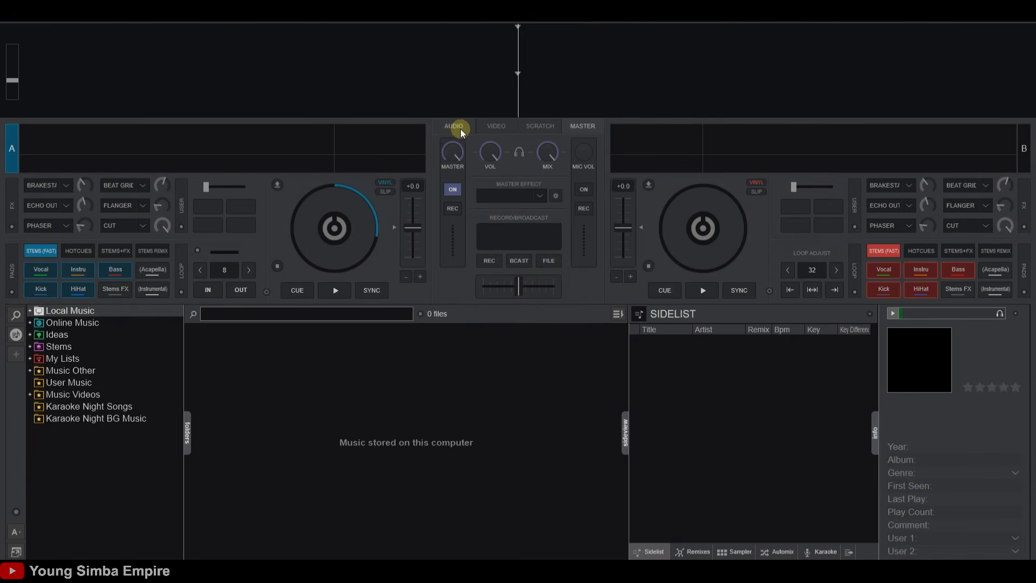
Step: Show the mixer's audio controls and examine the High, Mid and Low knobs
{"action": "left_click", "coordinate": [458, 127]}
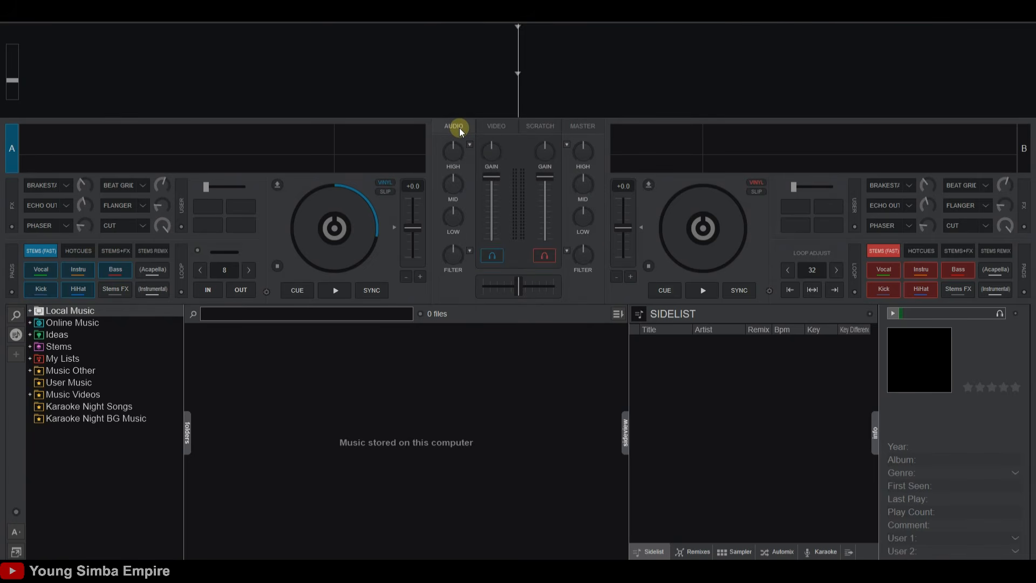
{"action": "left_click", "coordinate": [492, 254]}
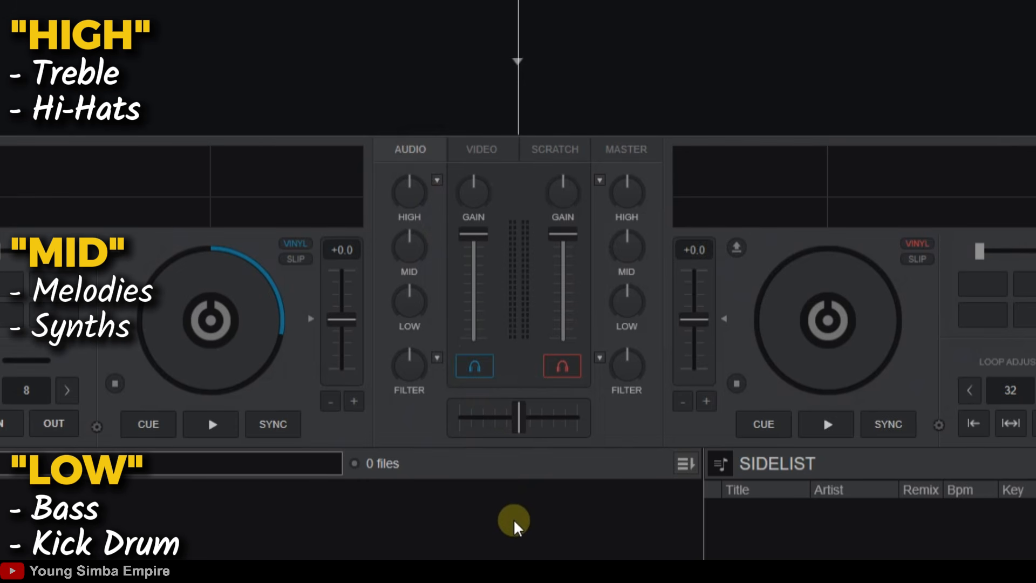
{"action": "left_click", "coordinate": [410, 271]}
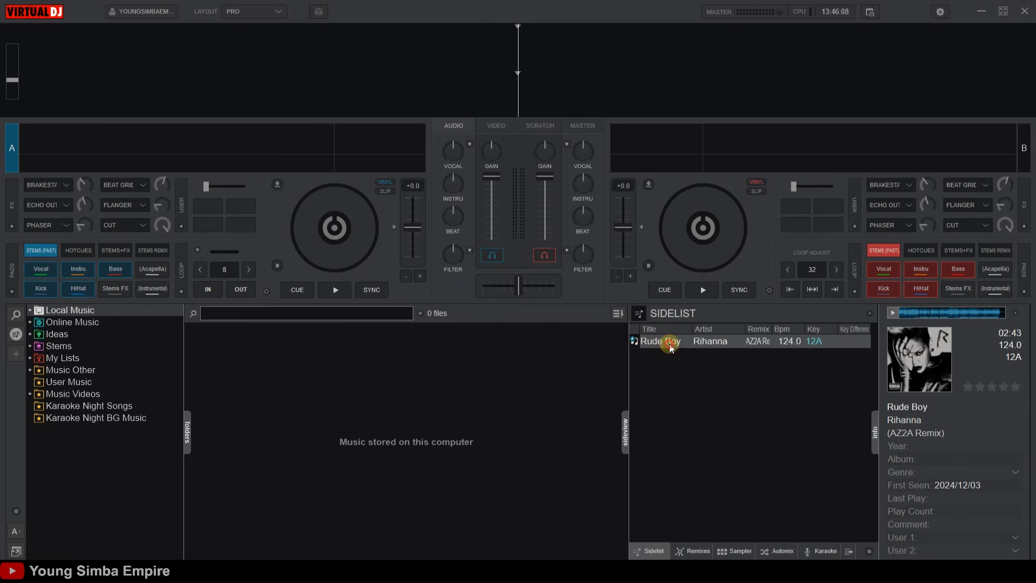
Step: Load "Rude Boy" (AZ2A Remix) from the sidelist onto deck A and start playback
{"action": "left_click_drag", "start_coordinate": [749, 511], "coordinate": [211, 346]}
{"action": "left_click_drag", "start_coordinate": [333, 242], "coordinate": [334, 243]}
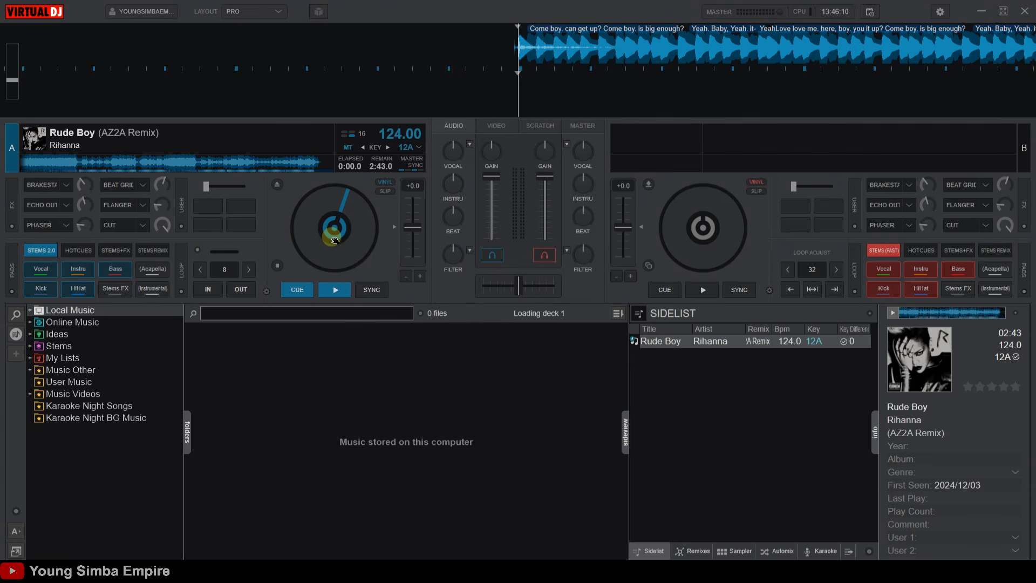
{"action": "left_click", "coordinate": [344, 289]}
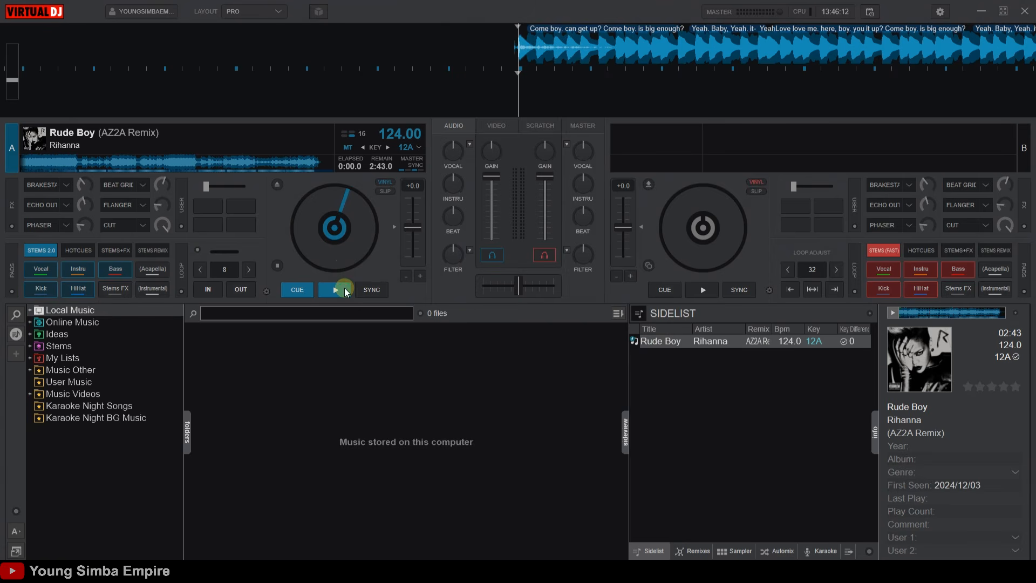
Step: Test deck A's Instru and Vocal knobs by cutting and restoring each level while "Rude Boy" plays
{"action": "left_click", "coordinate": [450, 184]}
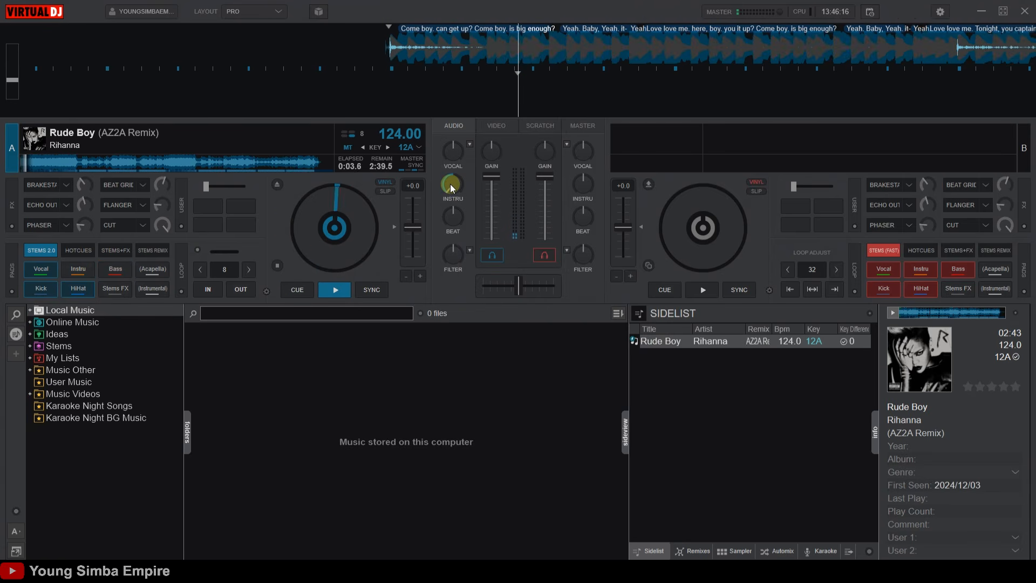
{"action": "left_click", "coordinate": [450, 184]}
{"action": "left_click", "coordinate": [451, 150]}
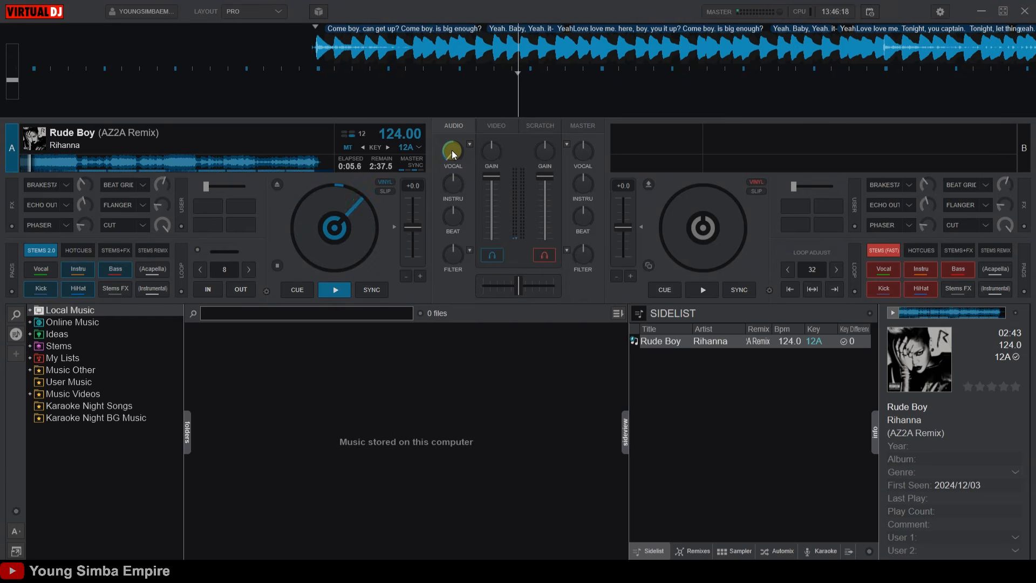
{"action": "left_click", "coordinate": [452, 182]}
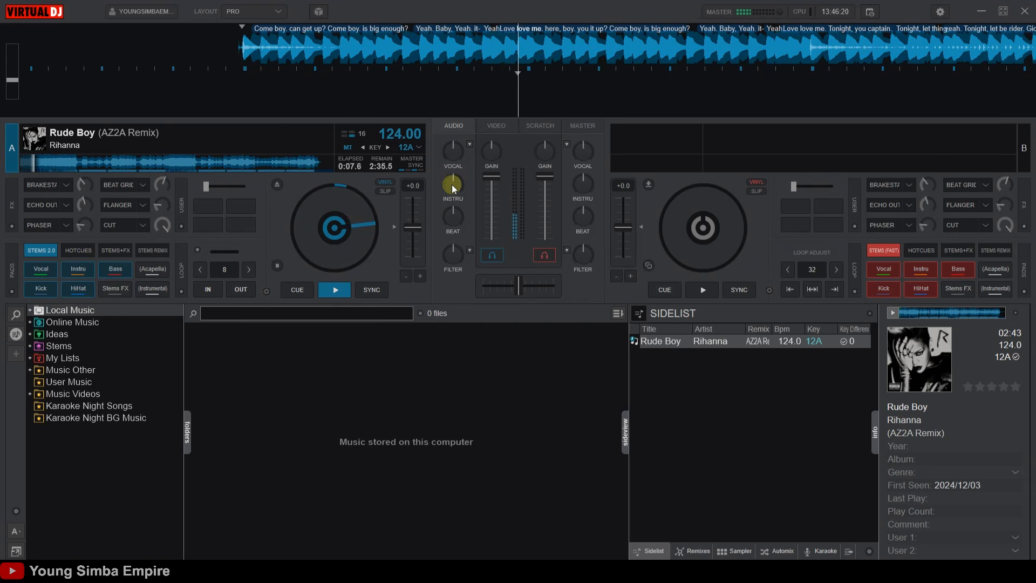
{"action": "left_click", "coordinate": [453, 151]}
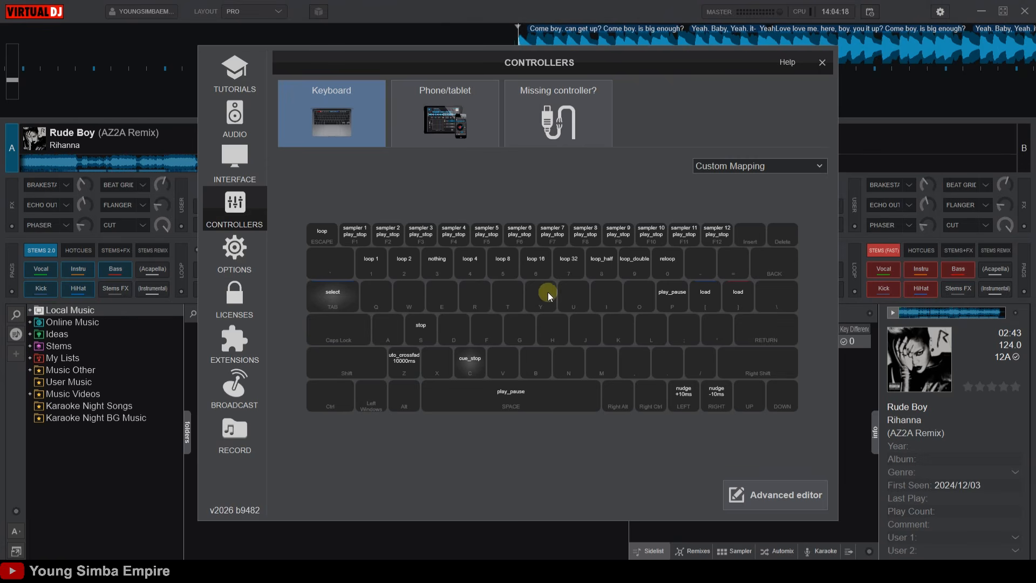
Step: Assign the action "eq_high 0%" to the Y key in the custom keyboard mapping and save it
{"action": "left_click", "coordinate": [542, 294]}
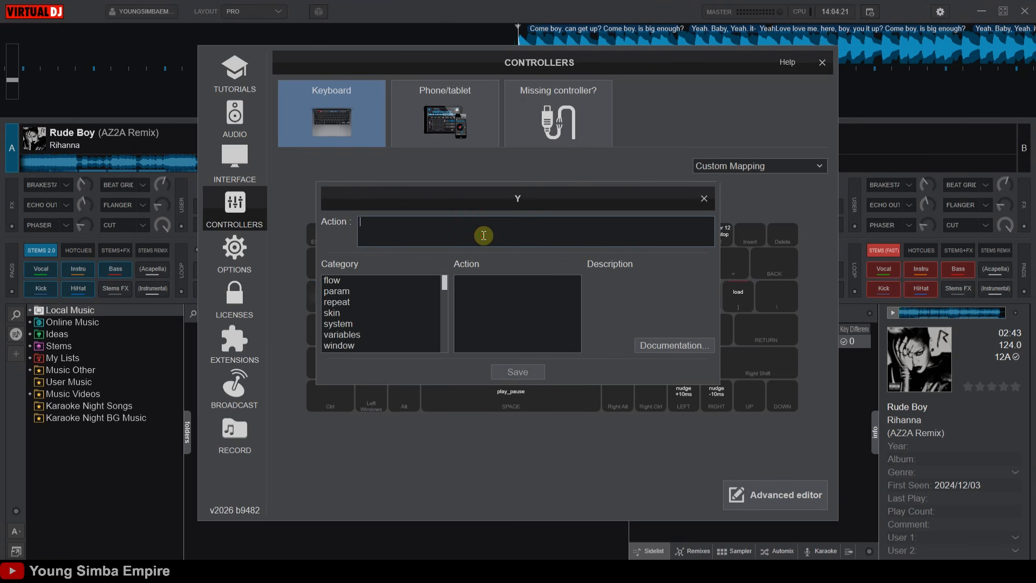
{"action": "type", "text": "eq_high 0%"}
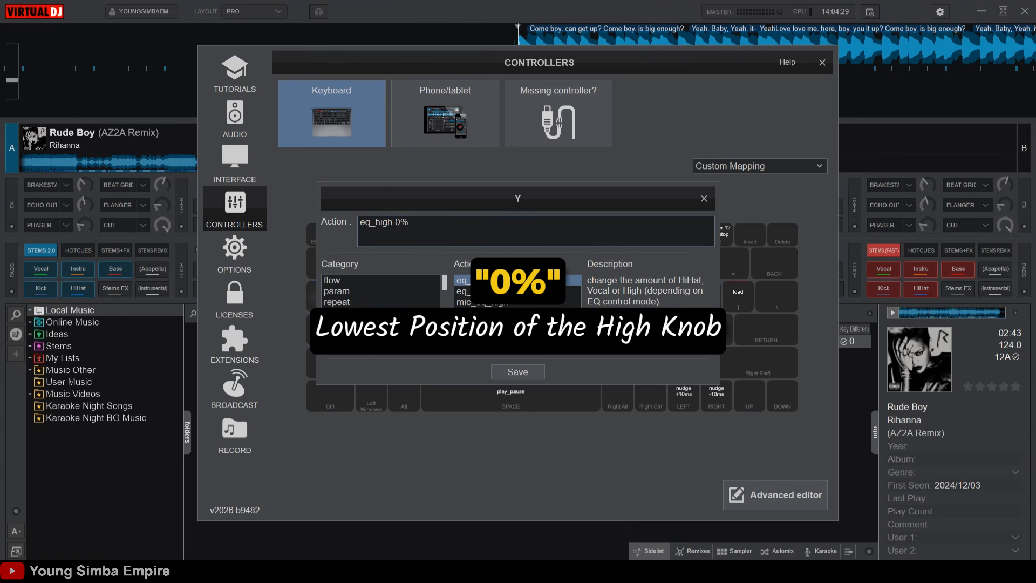
{"action": "left_click", "coordinate": [518, 372]}
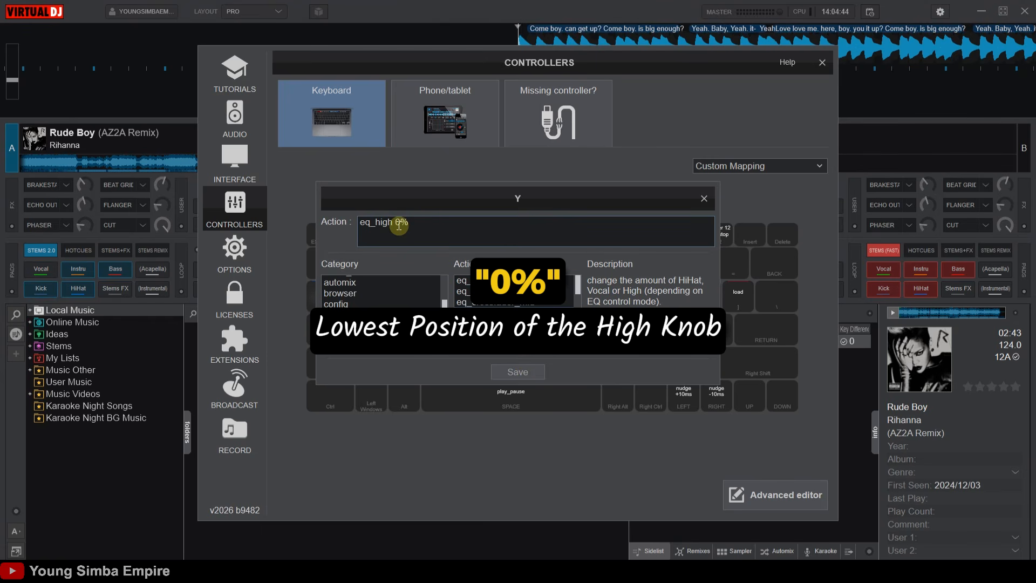
Step: Try the value 100% for the Y key's eq_high action
{"action": "type", "text": "10"}
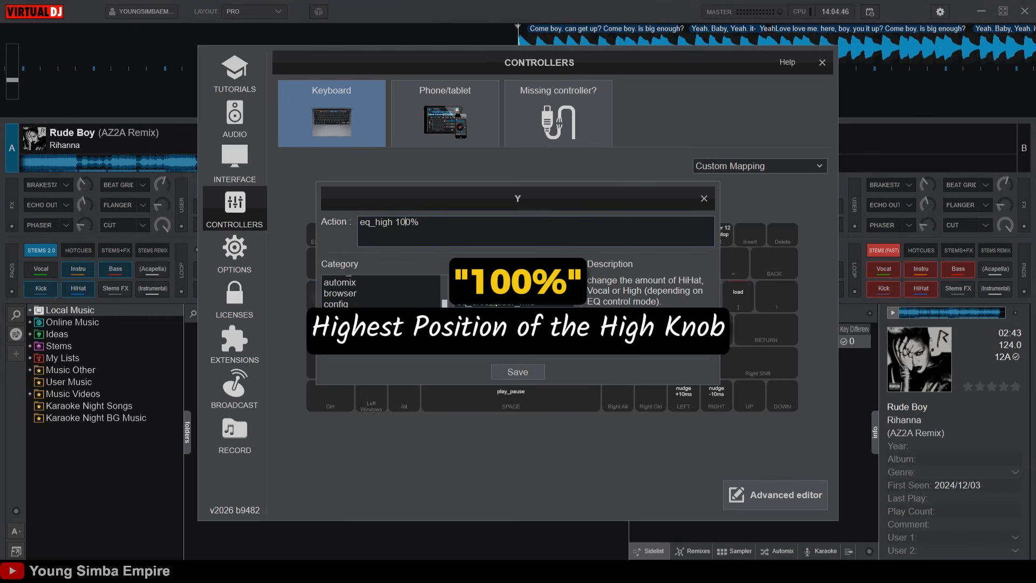
{"action": "left_click", "coordinate": [538, 372]}
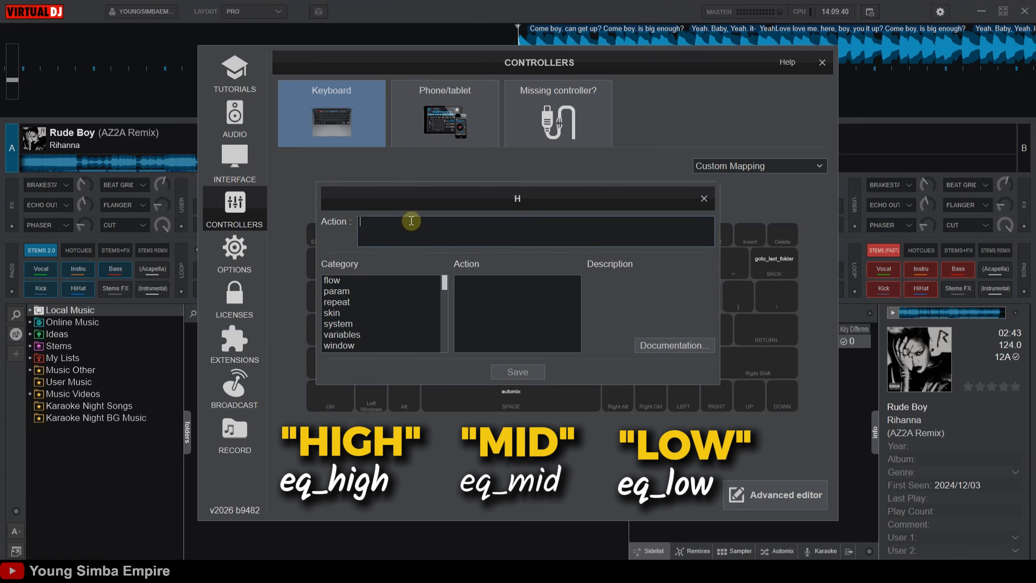
Step: Assign the action "eq_mid 0%" to the H key in the custom keyboard mapping
{"action": "type", "text": "eq_high 0%"}
{"action": "left_click", "coordinate": [384, 224]}
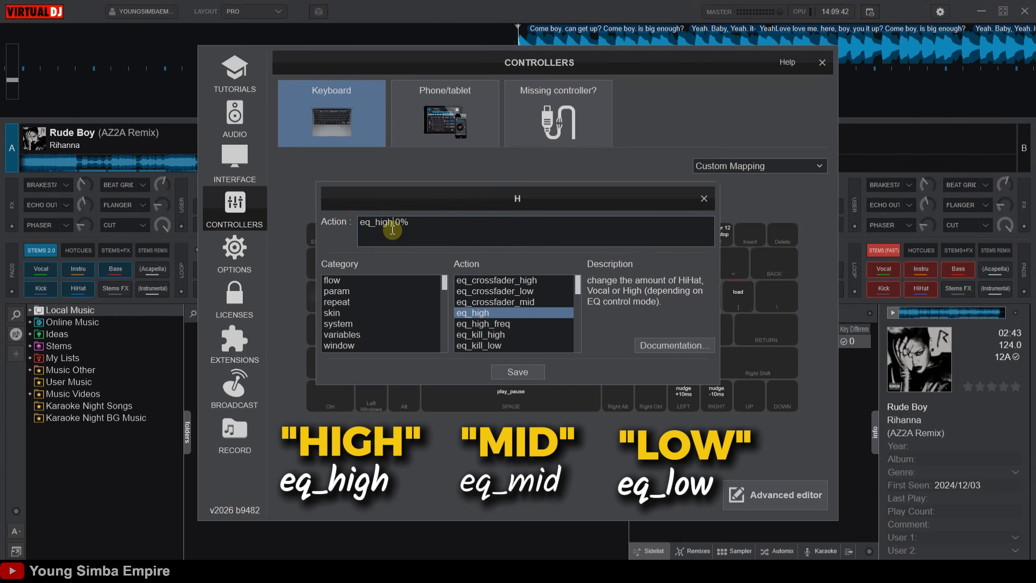
{"action": "type", "text": "mid"}
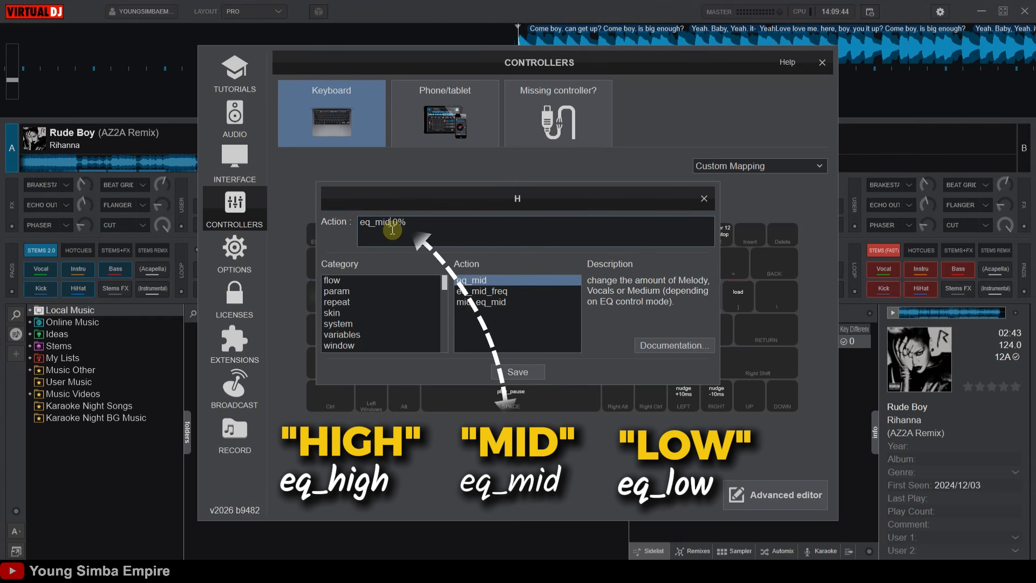
{"action": "key", "text": "ctrl+a"}
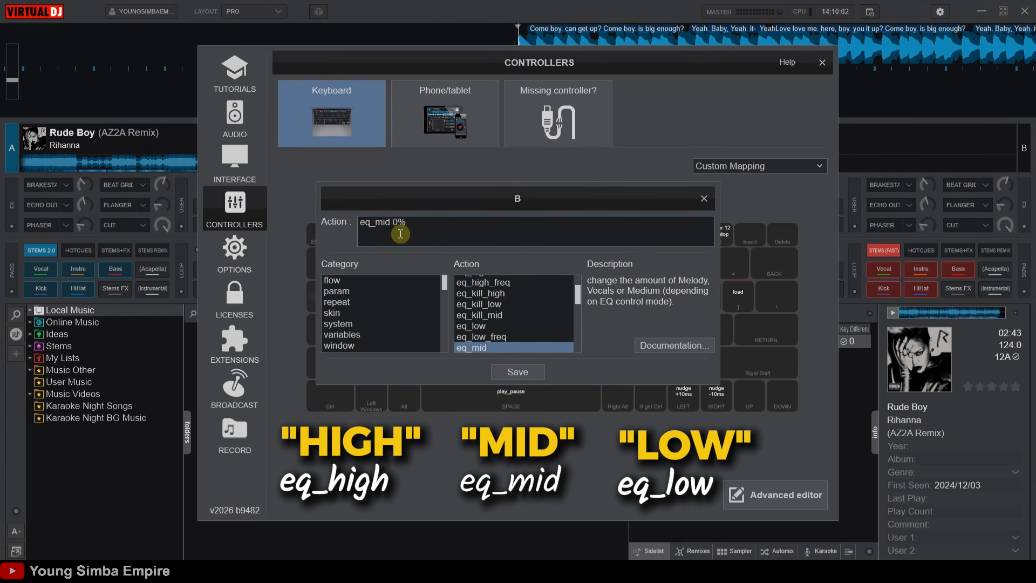
Step: Assign the action "eq_low 0%" to the B key, copy the action text for reuse and save
{"action": "type", "text": "low"}
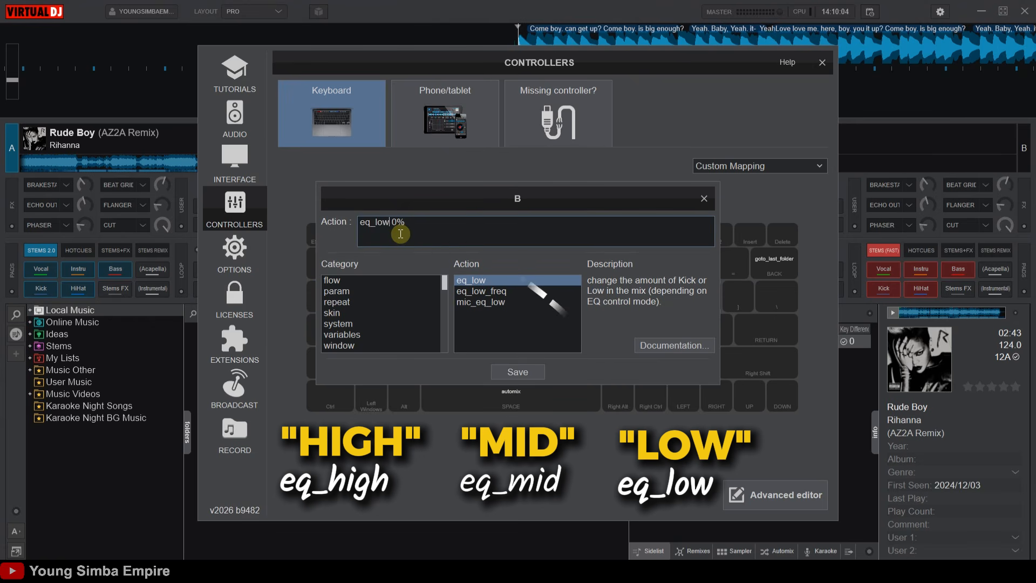
{"action": "key", "text": "ctrl+a"}
{"action": "key", "text": "ctrl+c"}
{"action": "left_click", "coordinate": [532, 374]}
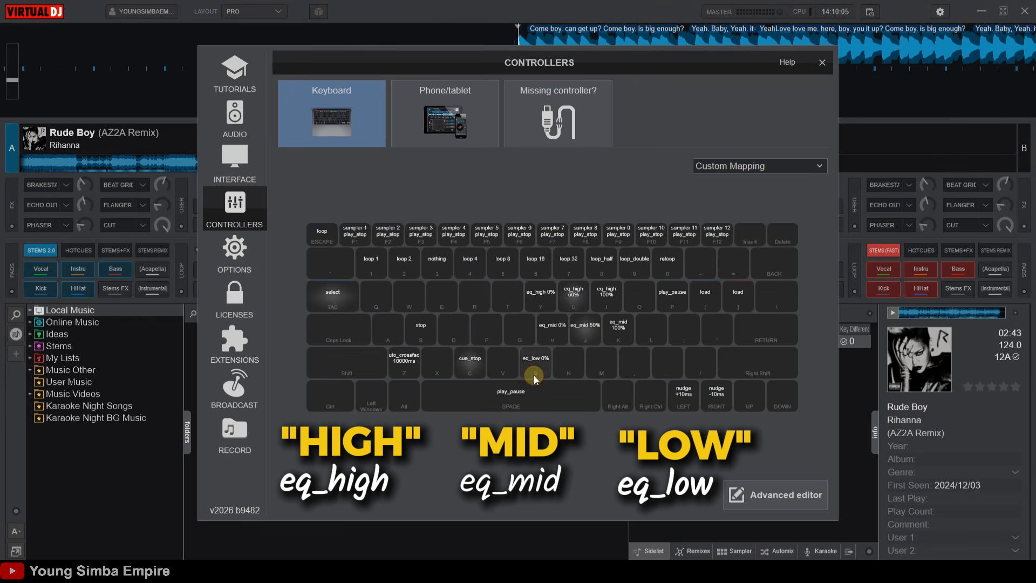
Step: Assign the action "eq_low 50%" to the N key and "eq_low 100%" to the M key
{"action": "left_click", "coordinate": [574, 367]}
{"action": "key", "text": "ctrl+v"}
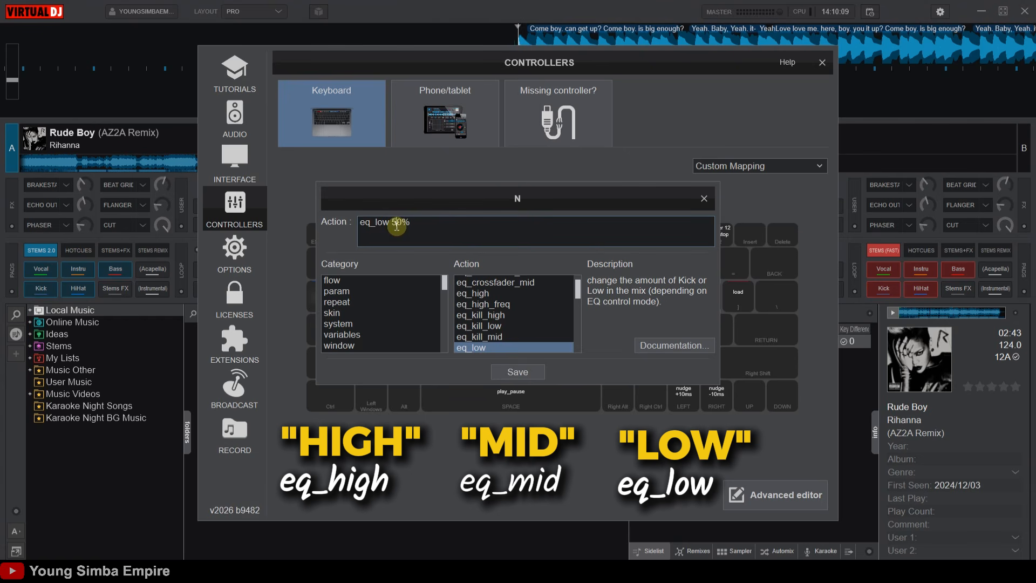
{"action": "left_click", "coordinate": [521, 378]}
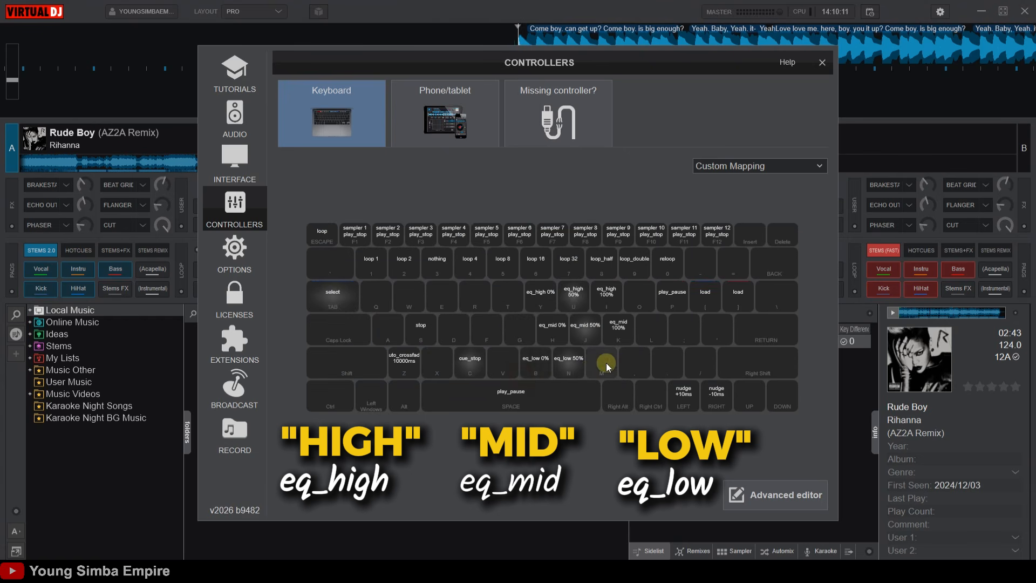
{"action": "left_click", "coordinate": [607, 362]}
{"action": "key", "text": "ctrl+v"}
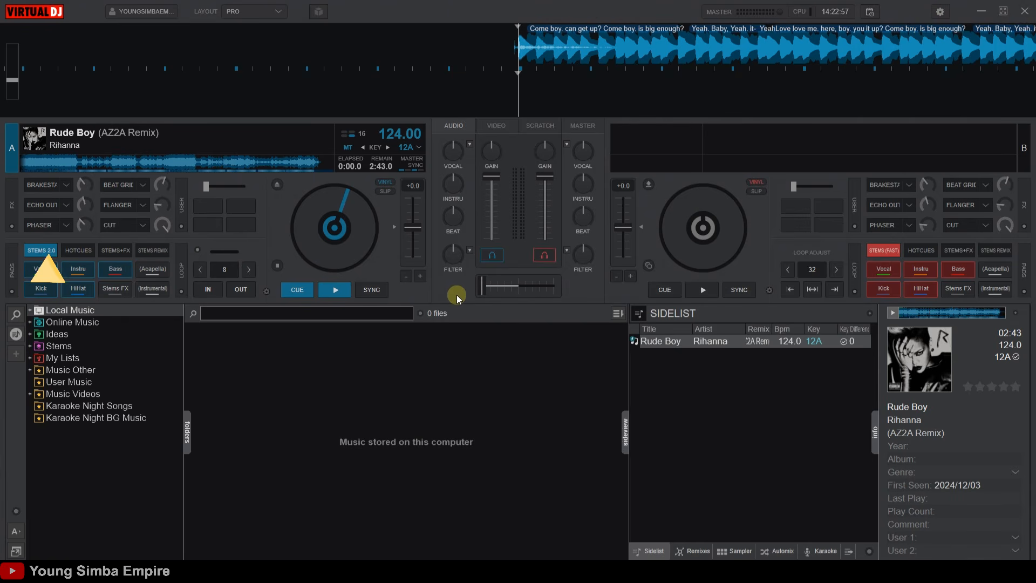
Step: Reopen the keyboard mapping and enter the action "effect_active 'phaser'" for the L key
{"action": "left_click", "coordinate": [940, 12]}
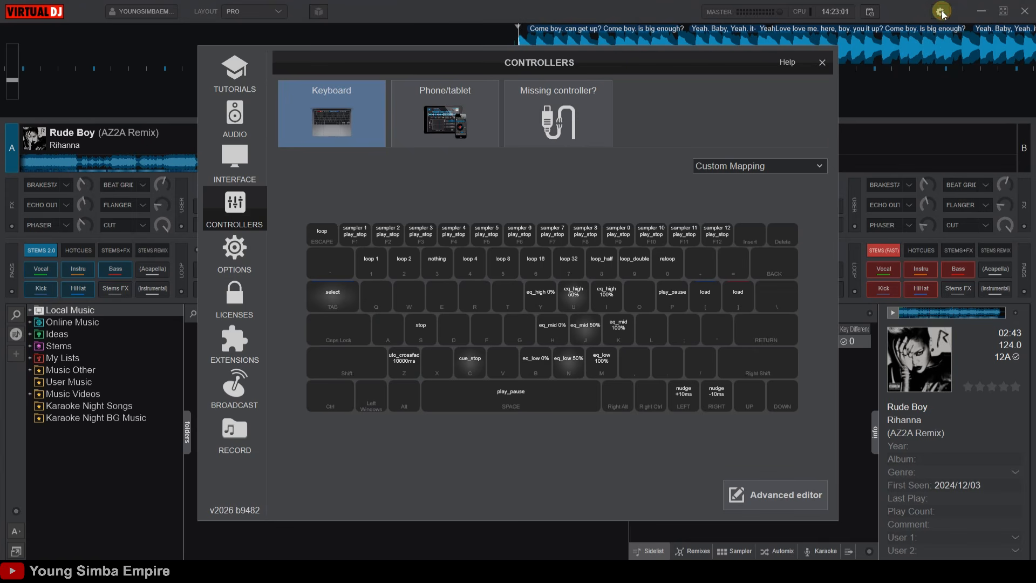
{"action": "left_click", "coordinate": [658, 322]}
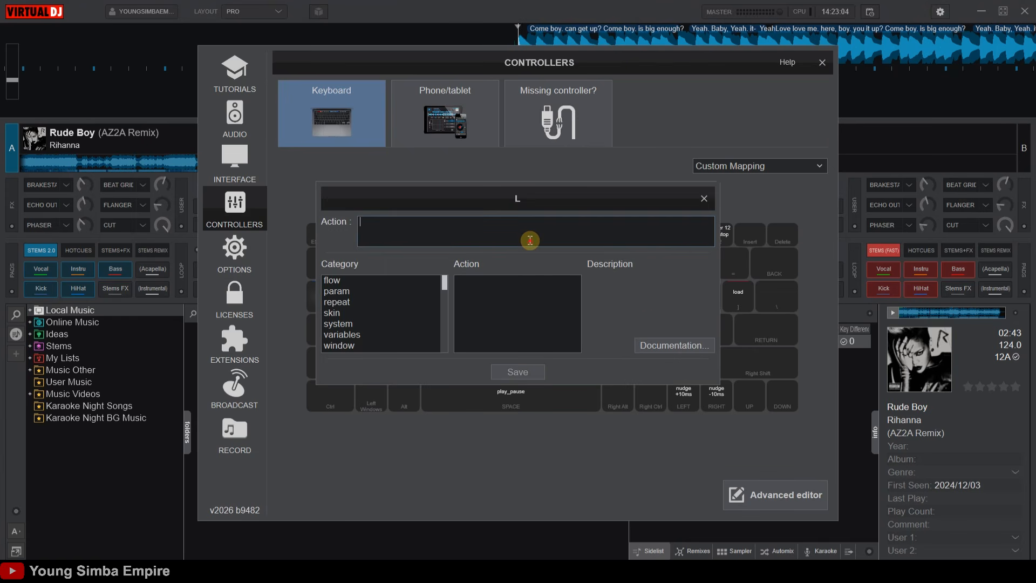
{"action": "type", "text": "effect"}
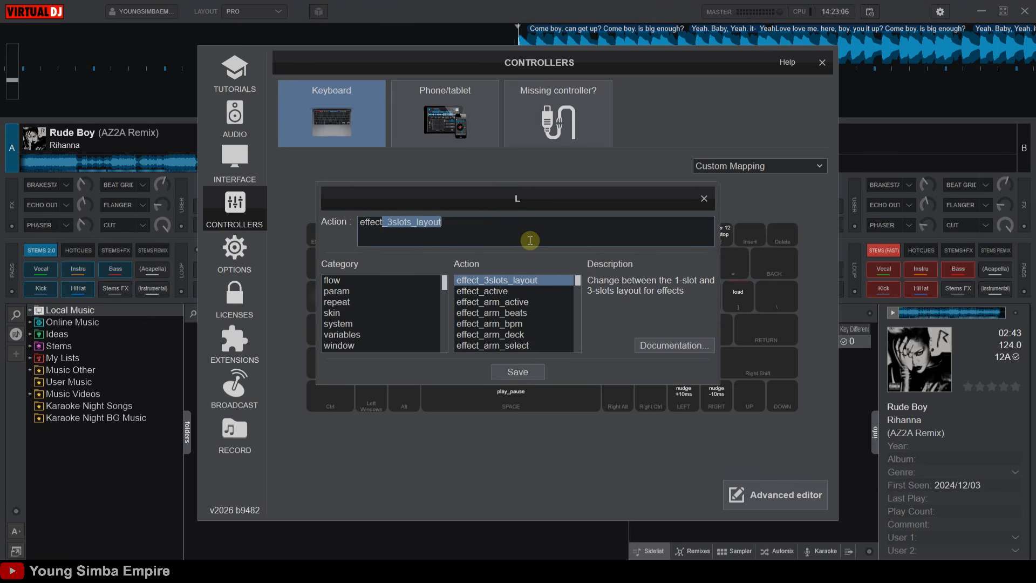
{"action": "type", "text": "_active"}
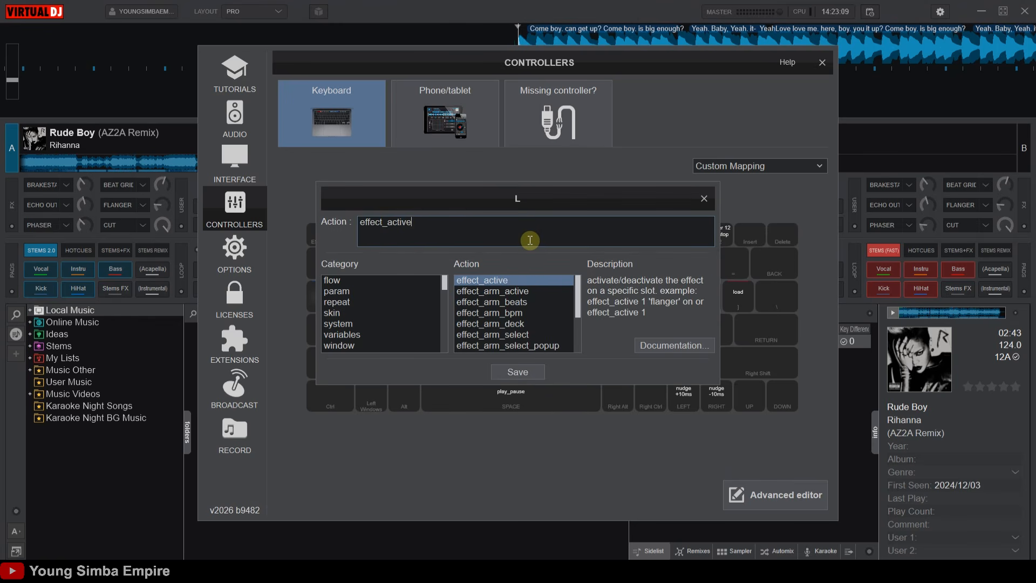
{"action": "type", "text": " 'phaser'"}
{"action": "double_click", "coordinate": [357, 225]}
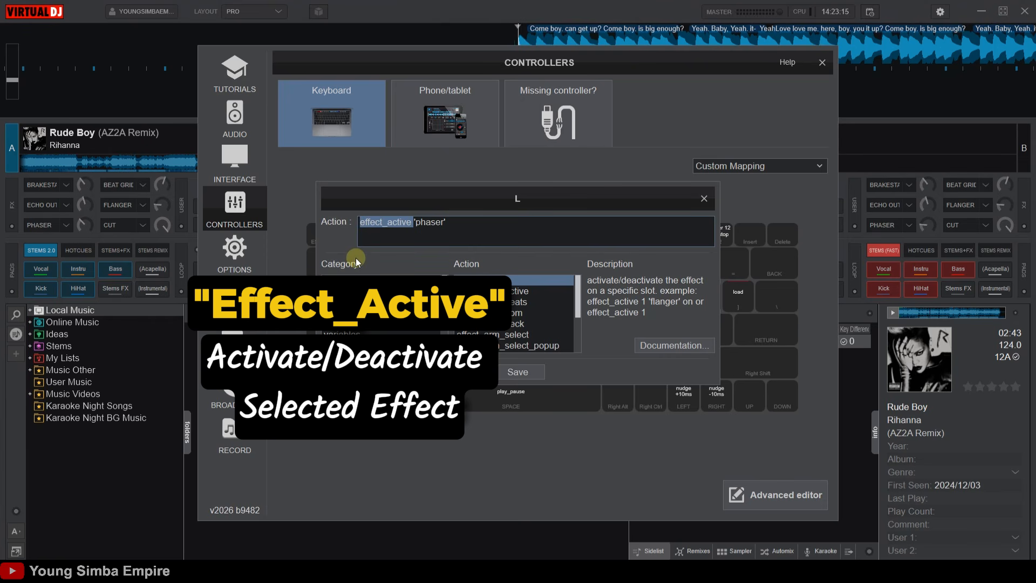
{"action": "left_click", "coordinate": [414, 222]}
{"action": "left_click_drag", "start_coordinate": [413, 222], "coordinate": [470, 221]}
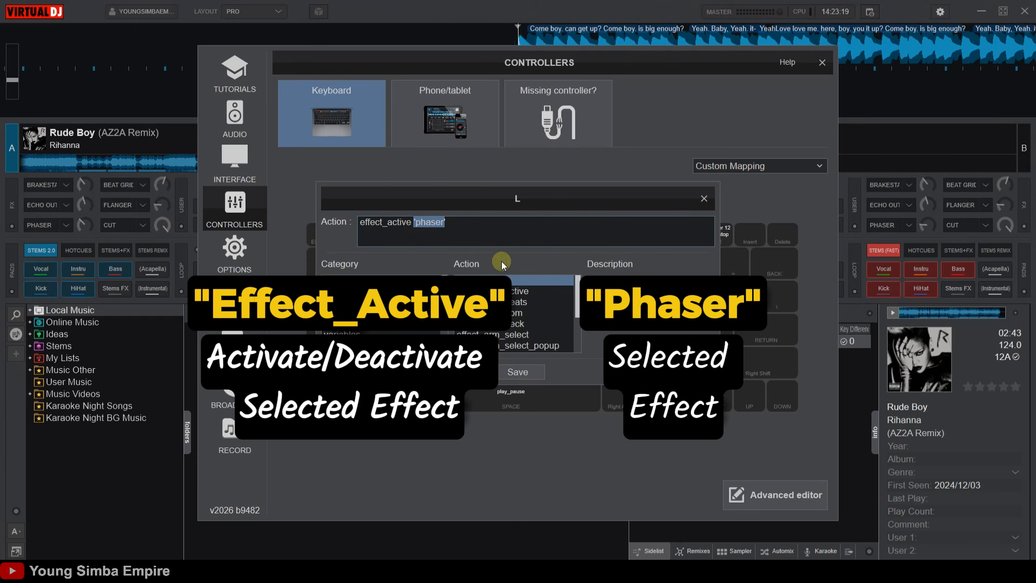
{"action": "left_click", "coordinate": [486, 239]}
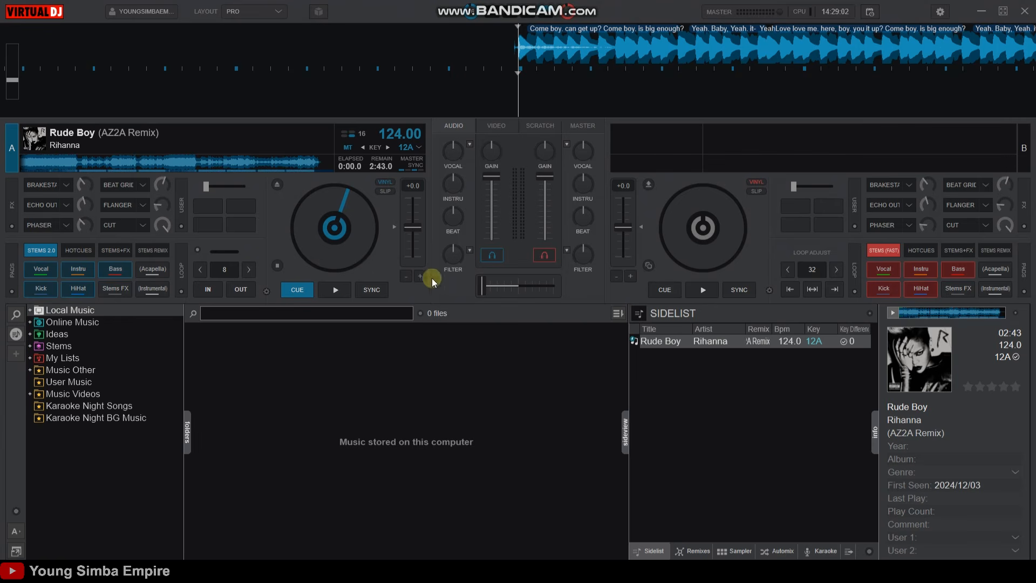
Step: Play "Rude Boy" on deck A and test the effect shortcut by turning Phaser and Beat Grid on and off
{"action": "left_click", "coordinate": [338, 290]}
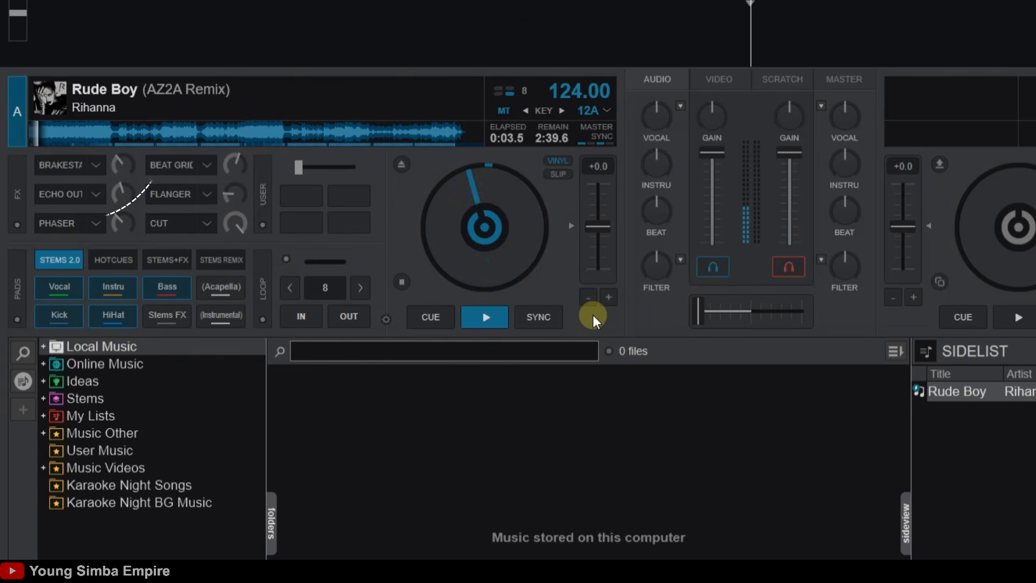
{"action": "key", "text": "p"}
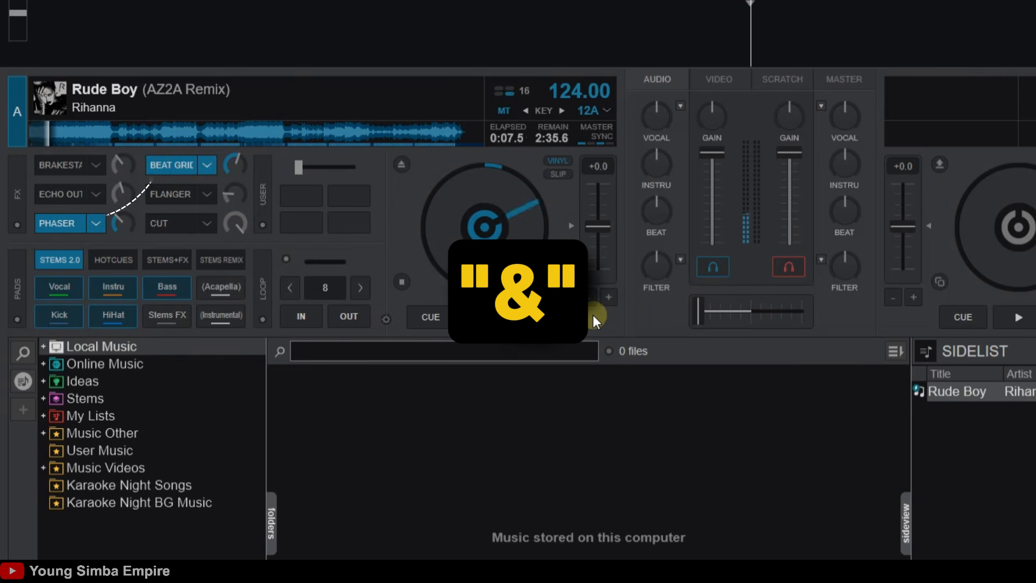
{"action": "key", "text": "p"}
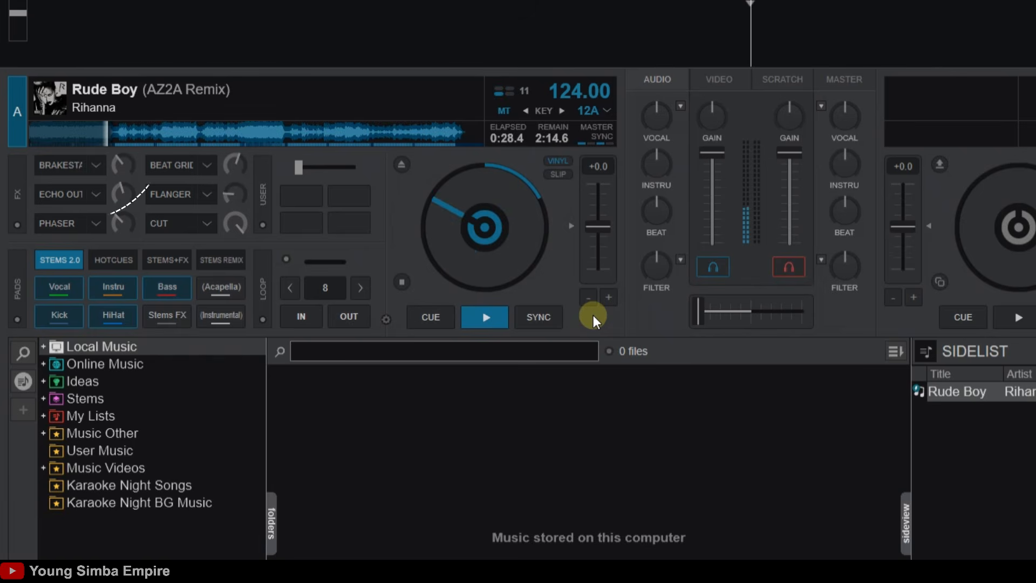
Step: Extend the L key's action to "effect_active 'phaser' & effect_active 'beat grid'" and test toggling both effects on deck A
{"action": "key", "text": "p"}
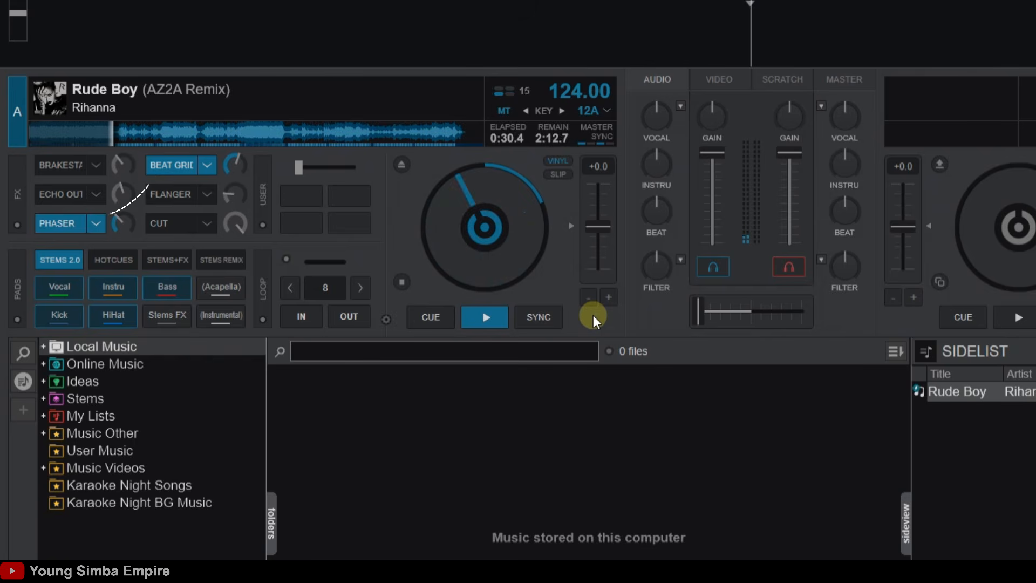
{"action": "key", "text": "p"}
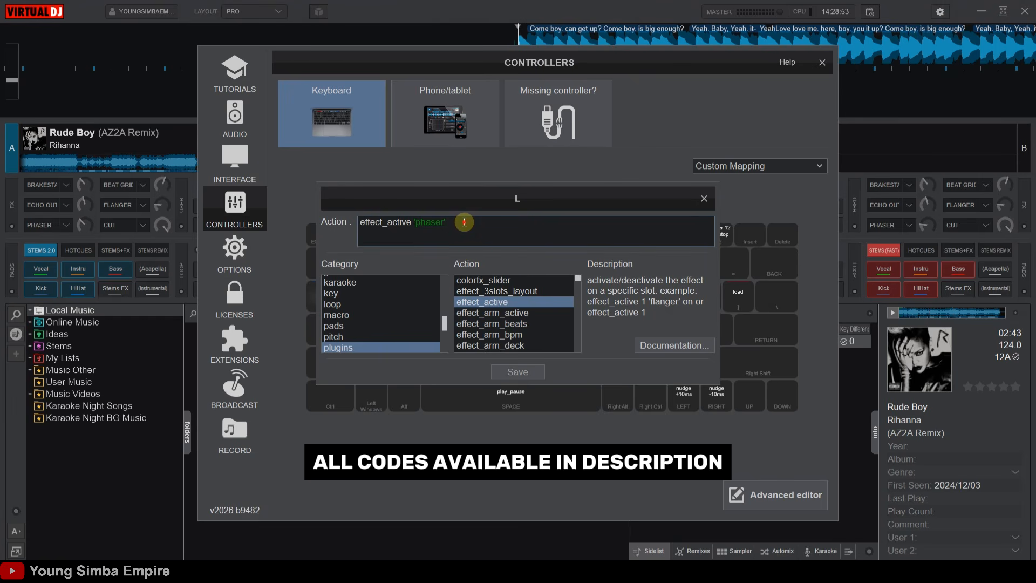
{"action": "key", "text": "ctrl+z"}
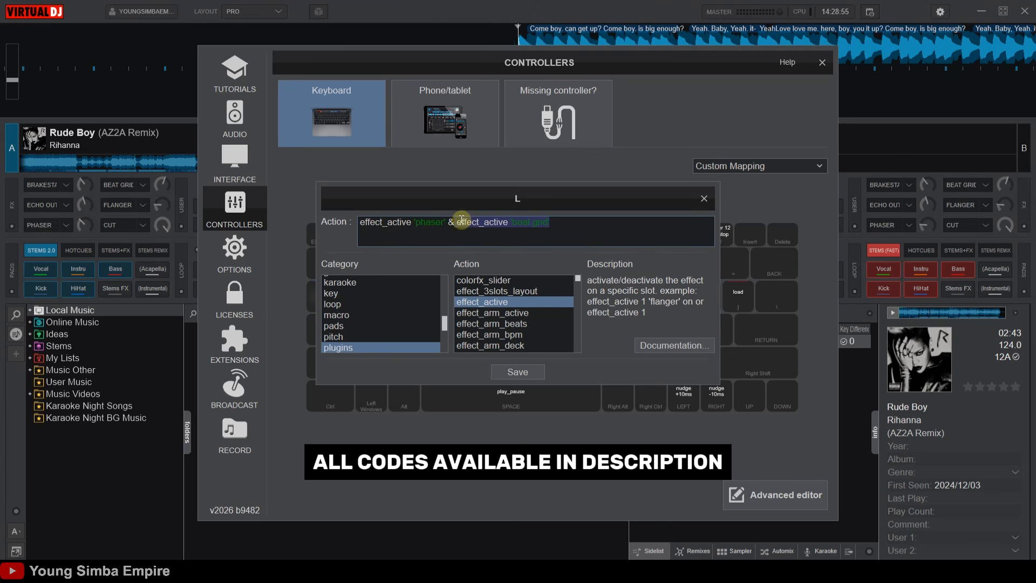
{"action": "left_click_drag", "start_coordinate": [454, 222], "coordinate": [502, 224]}
{"action": "left_click", "coordinate": [564, 223]}
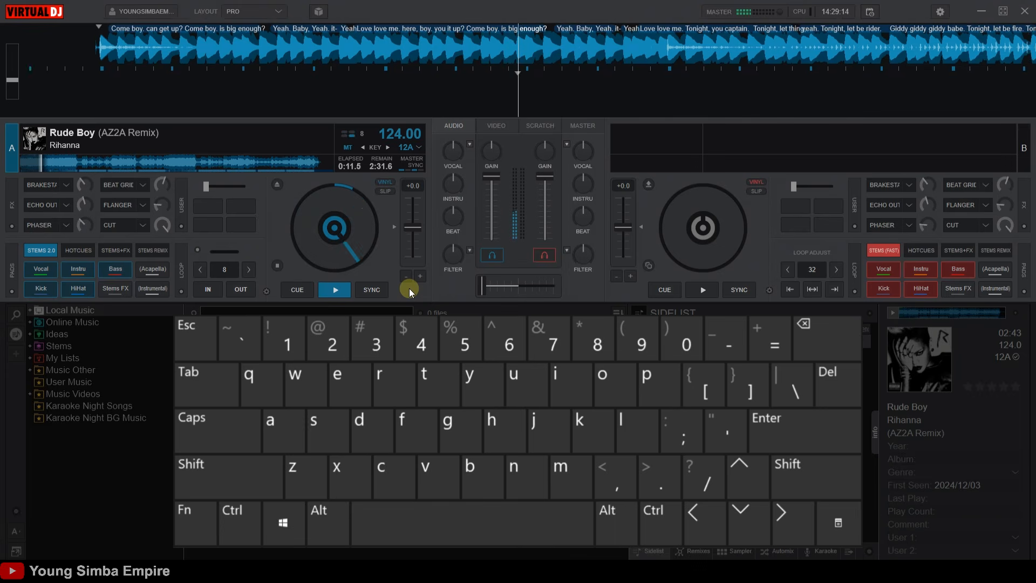
{"action": "key", "text": "l"}
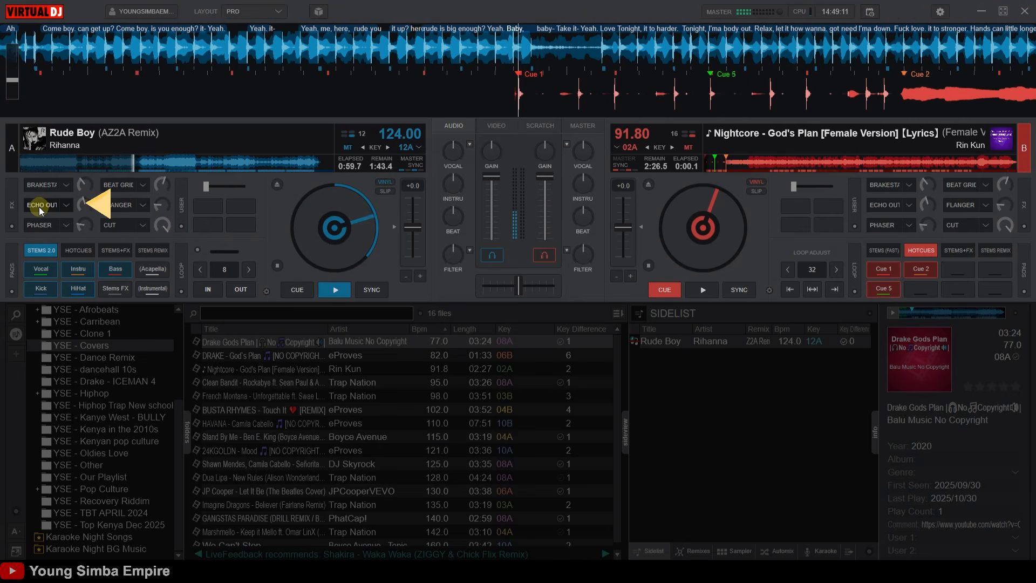
Step: Try the Echo Out effect manually on deck A while "Rude Boy" plays
{"action": "left_click", "coordinate": [39, 206]}
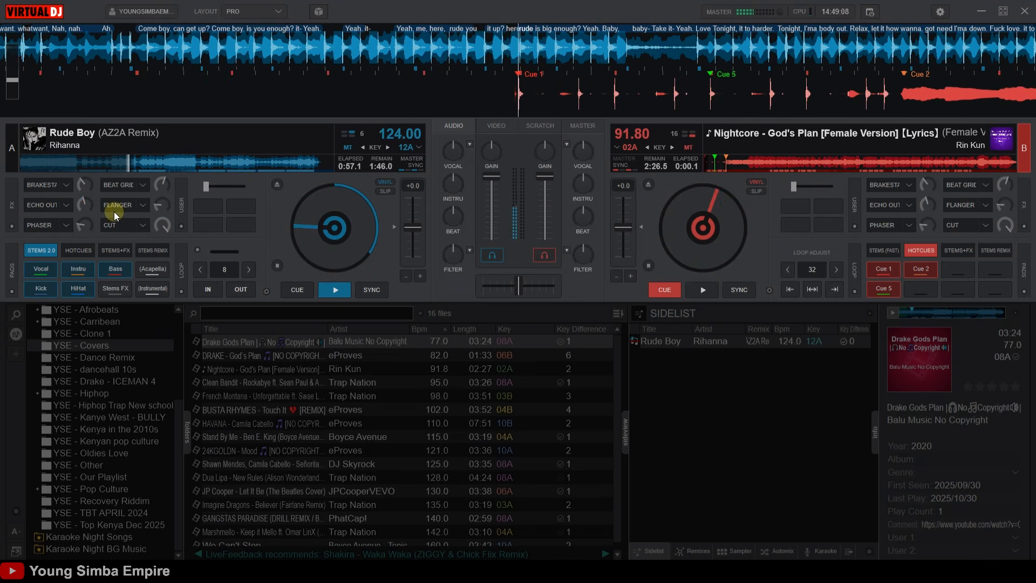
{"action": "left_click", "coordinate": [41, 207]}
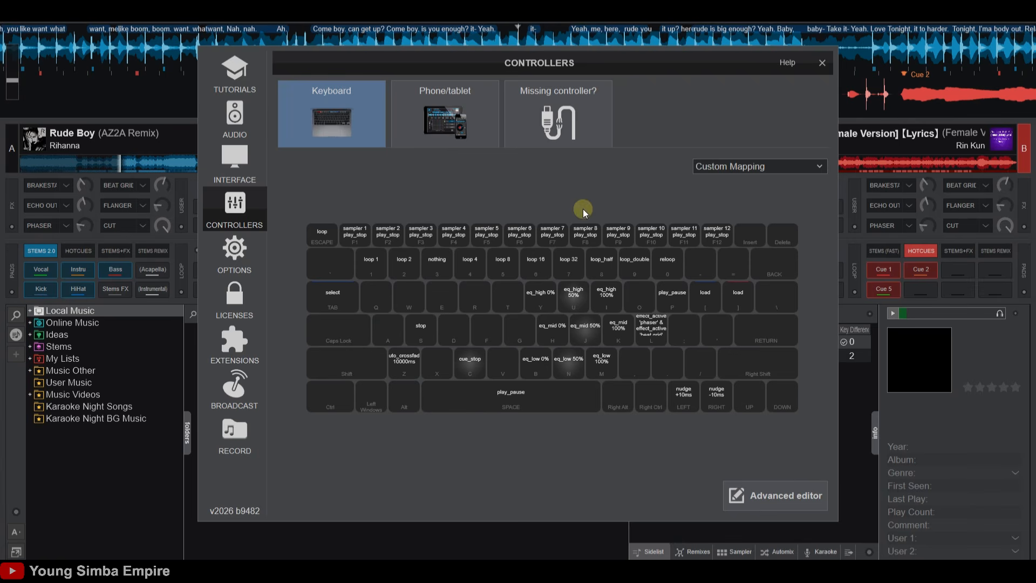
Step: Assign the Q key "deck 1 is_audible ? effect_active 'echo out': deck 2 is_audible ? effect_active 'echo out'" and test it on the playing deck
{"action": "left_click", "coordinate": [377, 289]}
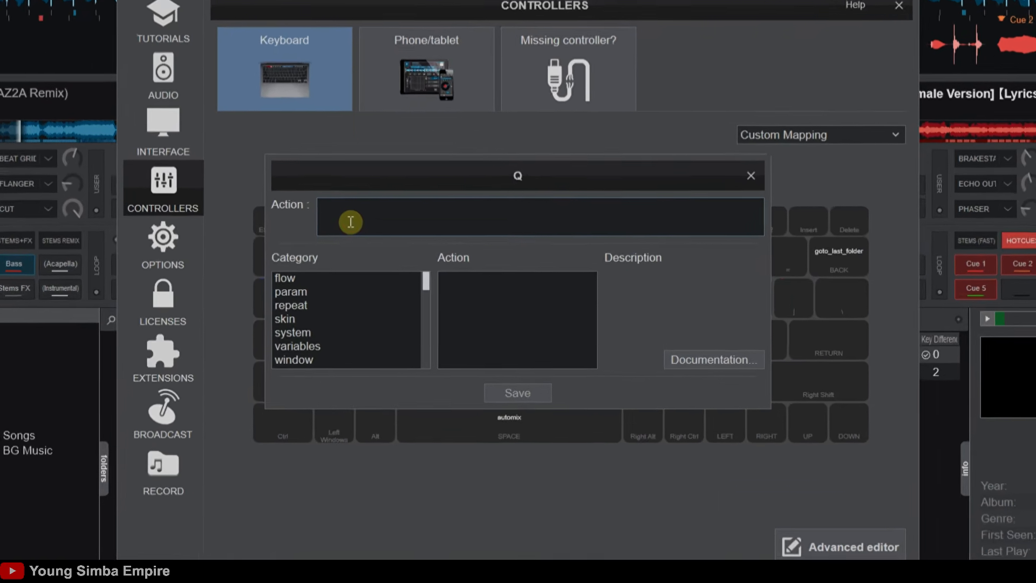
{"action": "type", "text": "deck 1 is_audible ? effect_active 'echo out': deck 2 is_audible ? effect_active 'echo out'"}
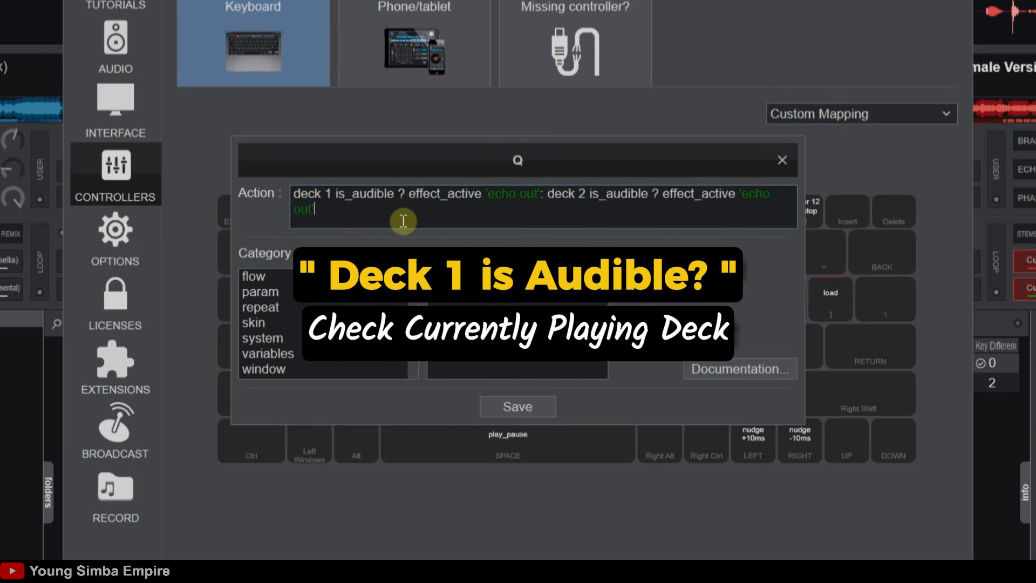
{"action": "left_click_drag", "start_coordinate": [407, 194], "coordinate": [535, 196]}
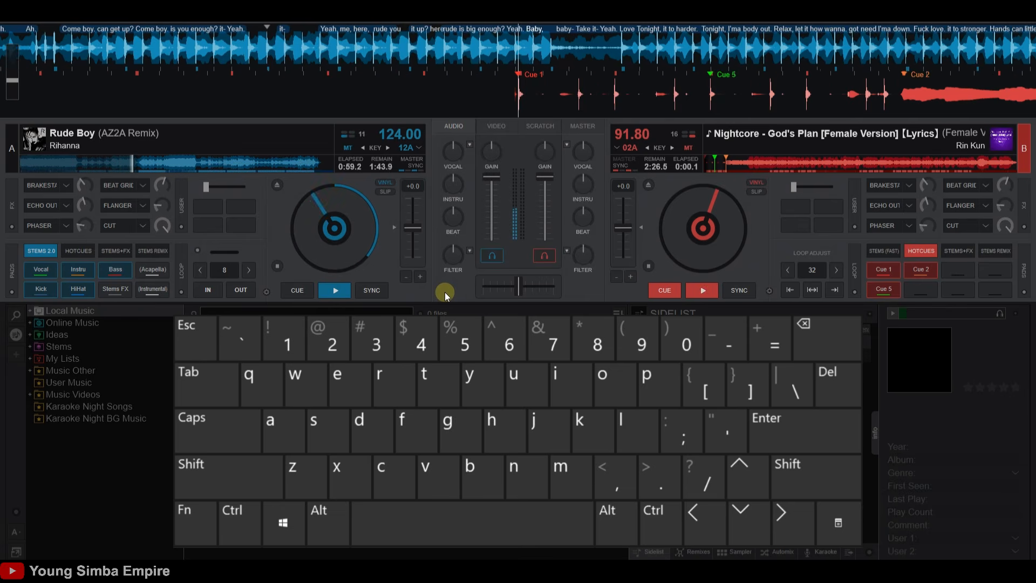
{"action": "key", "text": "q"}
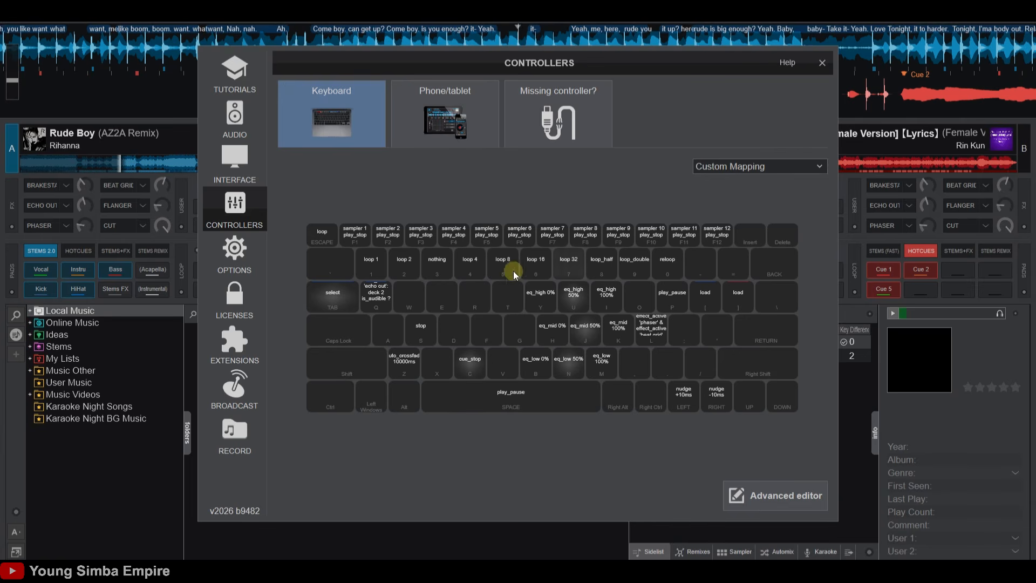
Step: Assign W "deck 1 is_audible ? deck 1 stop & deck 2 play: deck 2 is_audible ? deck 2 stop & deck 1 play" and test it
{"action": "left_click", "coordinate": [403, 300]}
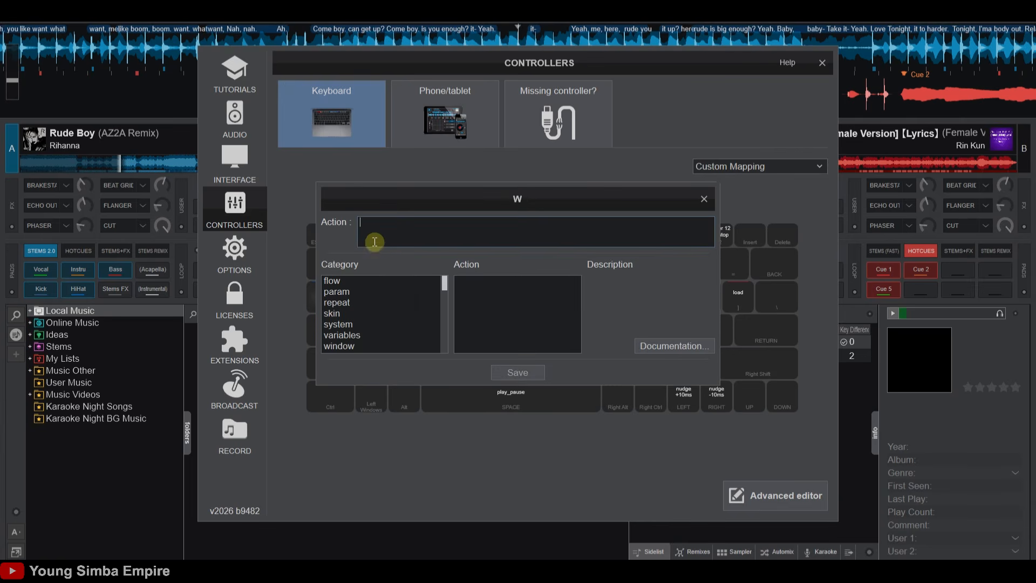
{"action": "type", "text": "deck 1 is_audible ? deck 1 stop & deck 2 play: deck 2 is_audible ? deck 2 stop & deck 1 play"}
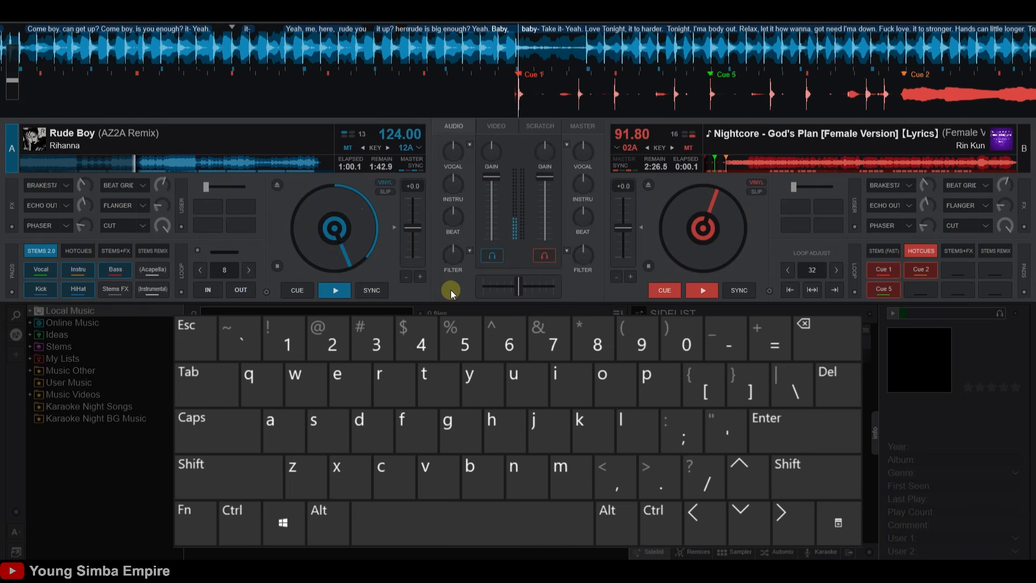
{"action": "key", "text": "q"}
{"action": "key", "text": "w"}
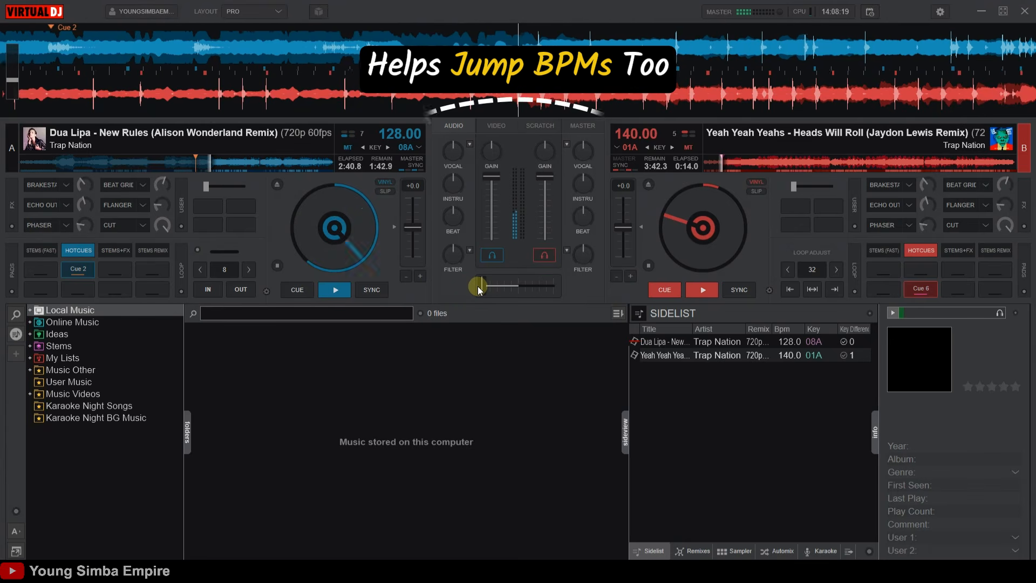
Step: Move the crossfader to the middle and test the shortcut transition from "New Rules" on deck A to "Heads Will Roll" on deck B
{"action": "left_click_drag", "start_coordinate": [482, 287], "coordinate": [497, 286]}
{"action": "left_click_drag", "start_coordinate": [833, 298], "coordinate": [866, 296]}
{"action": "key", "text": "space"}
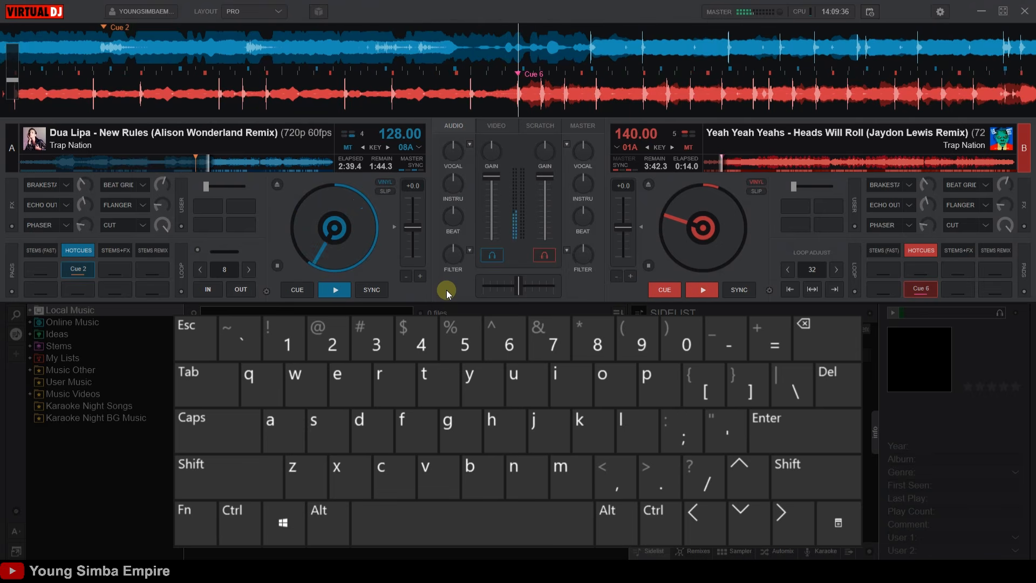
{"action": "key", "text": "e"}
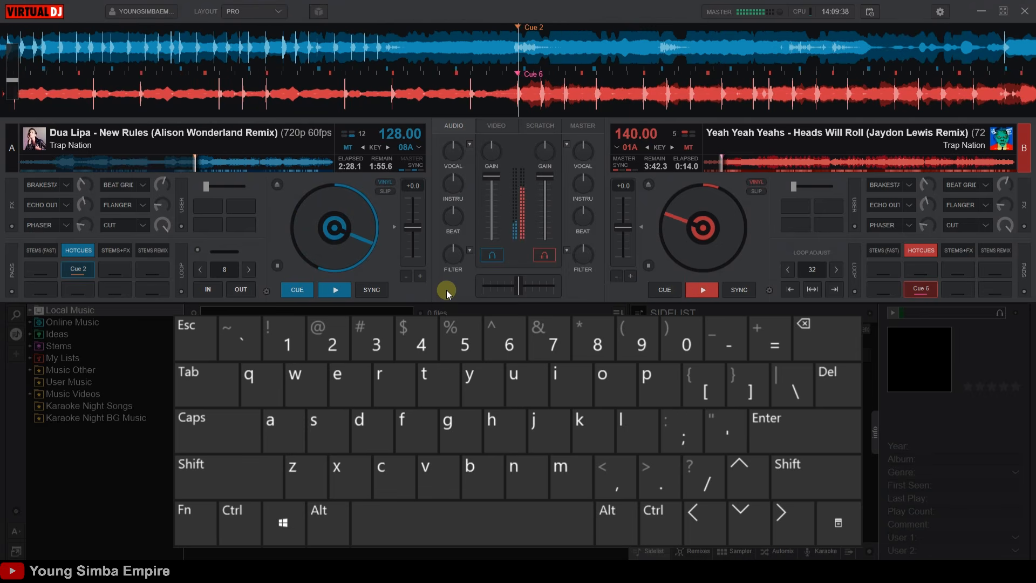
{"action": "key", "text": "w"}
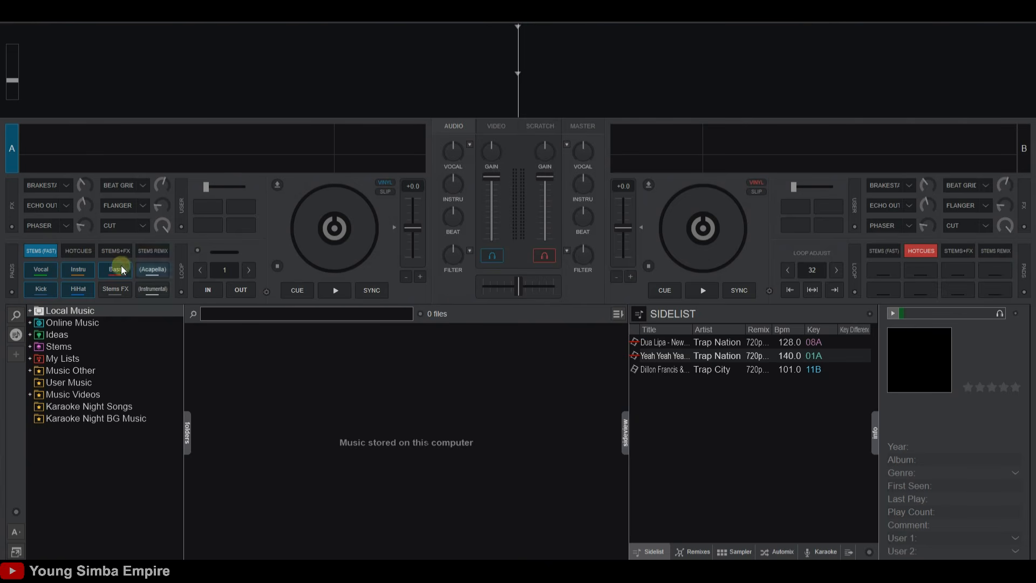
Step: Set deck A's first pad page to scratch, try a scratch pad and test the A key scratch on "Get Low"
{"action": "right_click", "coordinate": [48, 255]}
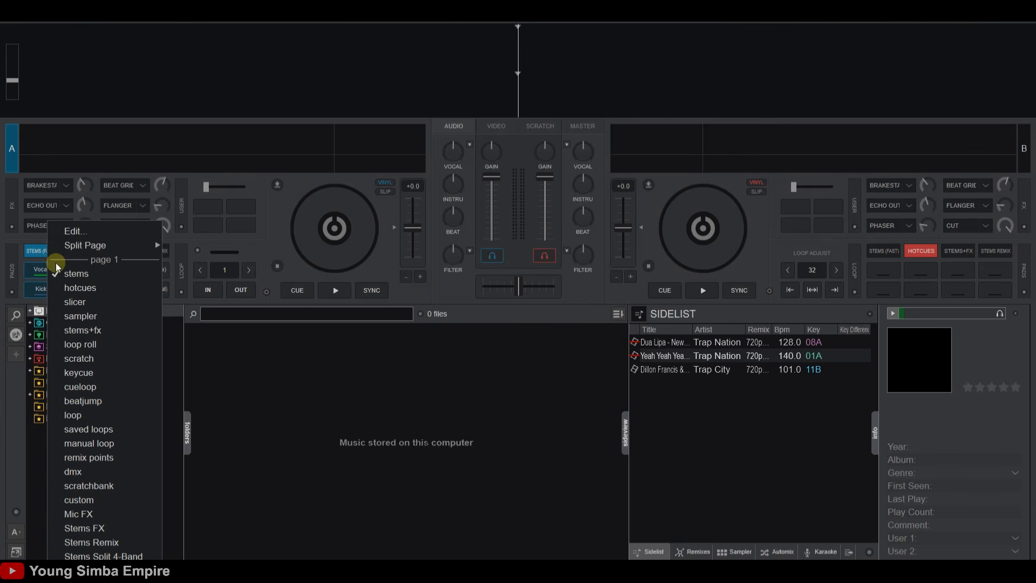
{"action": "left_click", "coordinate": [104, 359]}
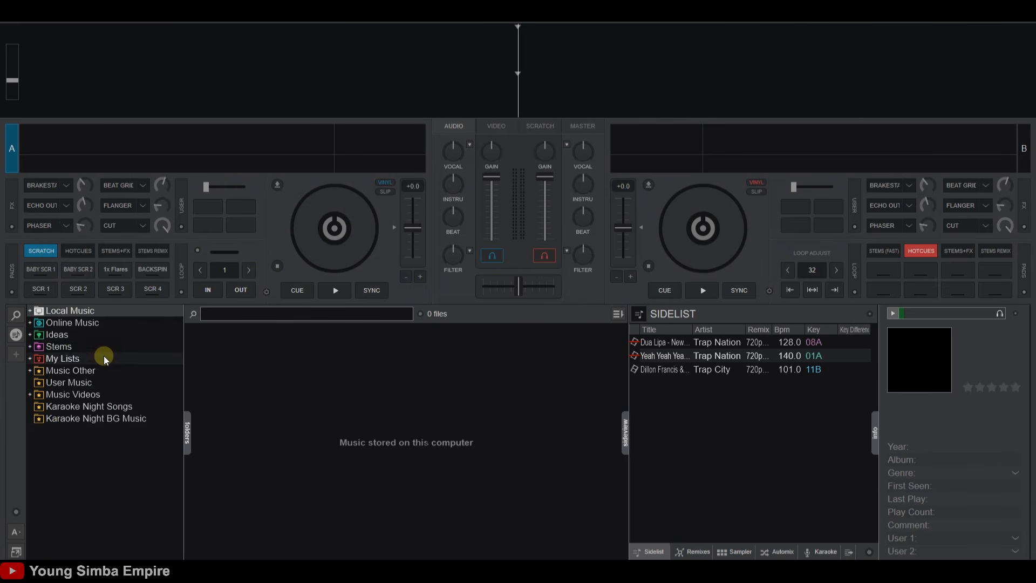
{"action": "left_click", "coordinate": [39, 297]}
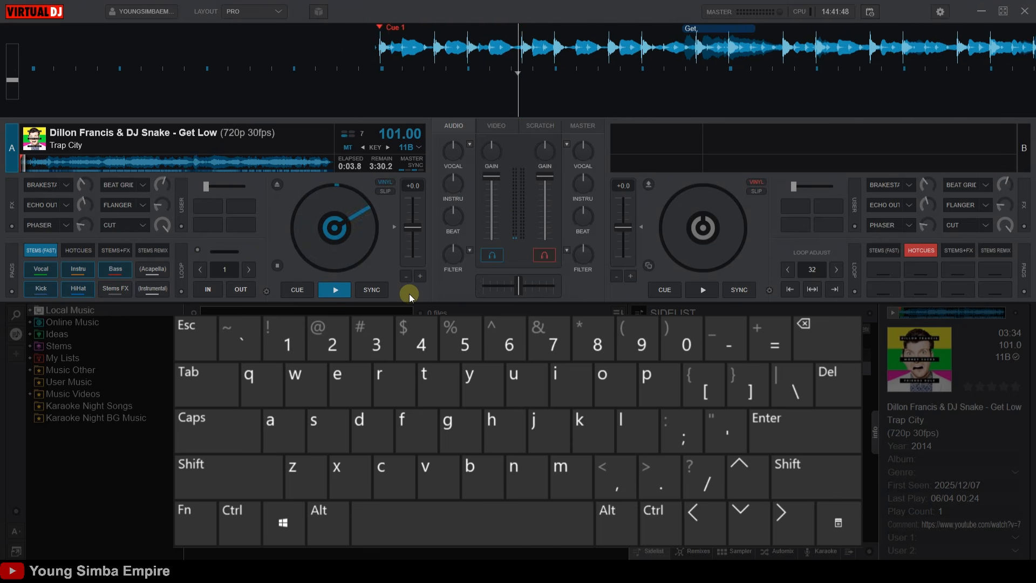
{"action": "key", "text": "a"}
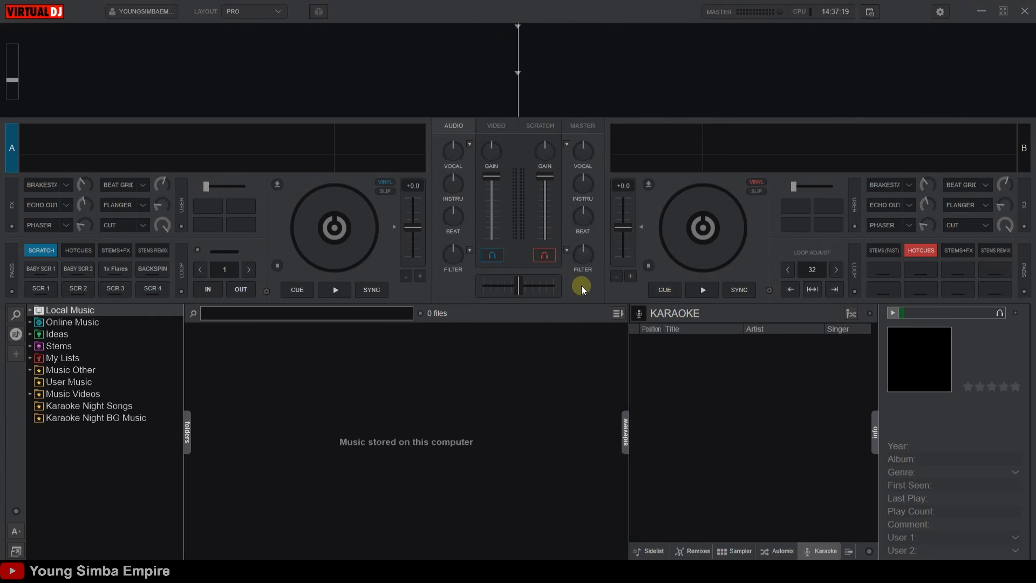
Step: Reopen the keyboard mapping and enter the action scratch_dna "DaDaDaDa" for the A key
{"action": "left_click", "coordinate": [939, 13]}
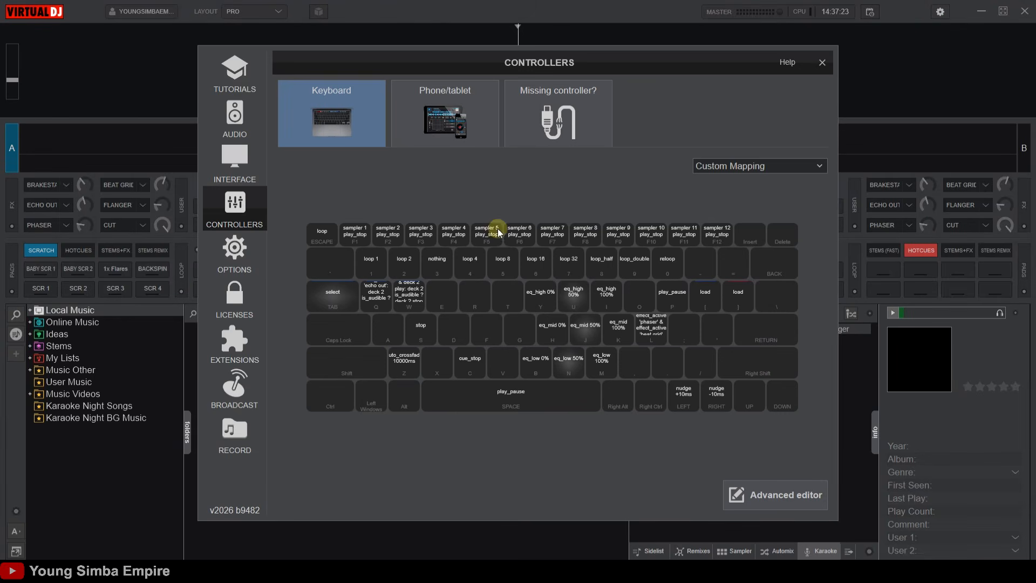
{"action": "left_click", "coordinate": [382, 327]}
{"action": "left_click", "coordinate": [391, 231]}
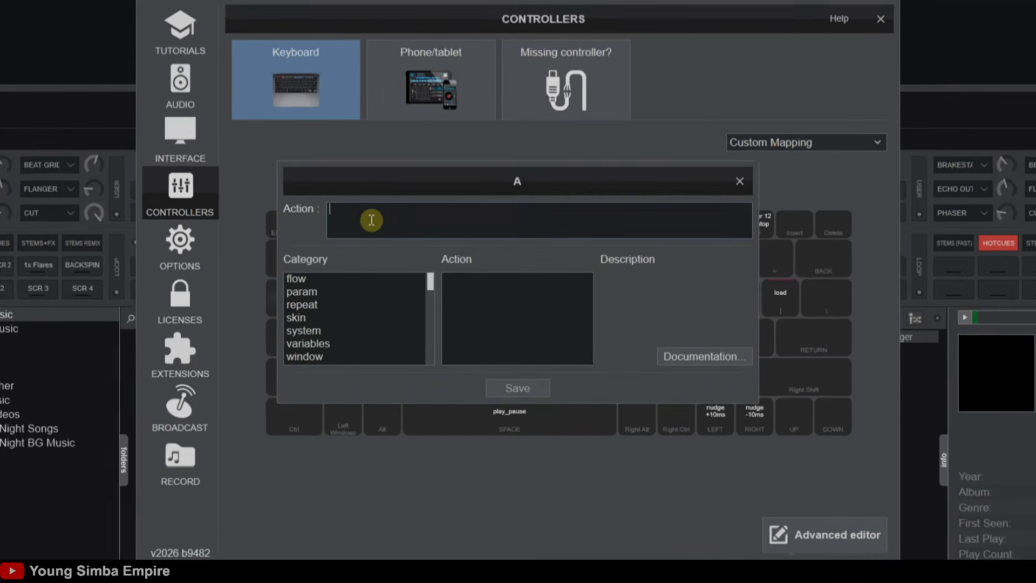
{"action": "type", "text": "scratch_dna"}
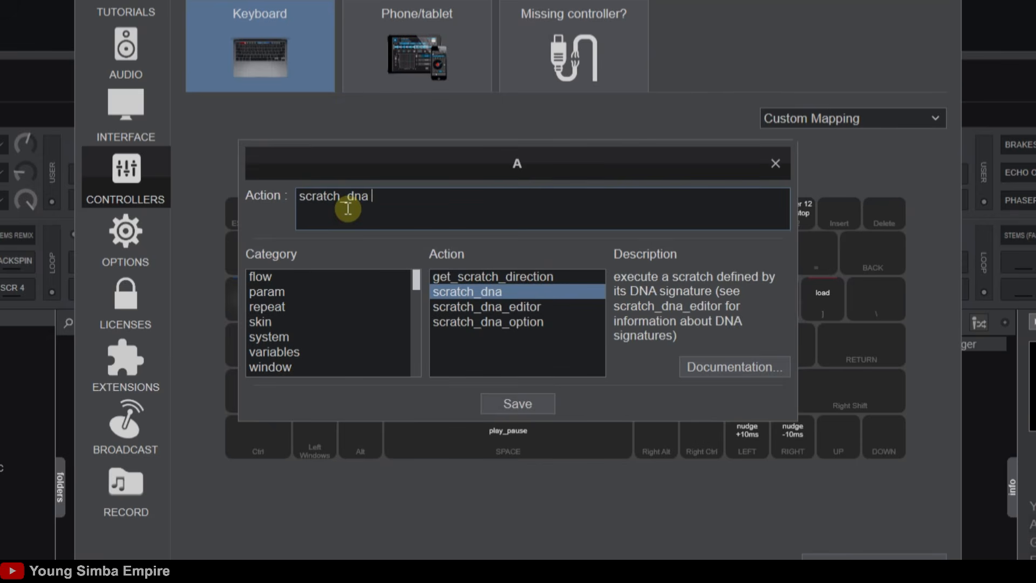
{"action": "type", "text": "\"DaDaDaDa\""}
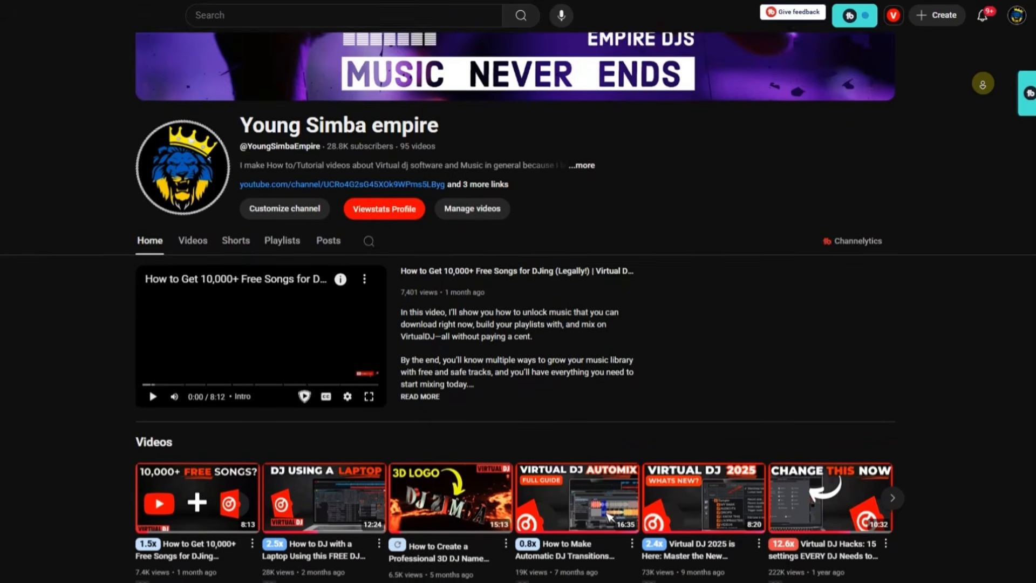
{"action": "scroll", "coordinate": [609, 396], "scroll_direction": "down", "scroll_amount": 3}
{"action": "scroll", "coordinate": [518, 324], "scroll_direction": "down", "scroll_amount": 6}
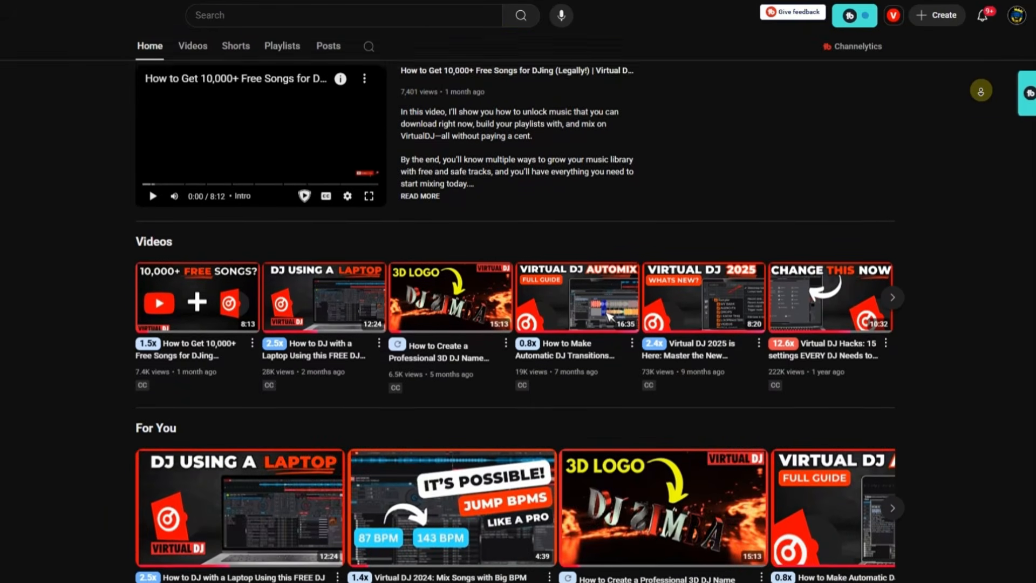
{"action": "scroll", "coordinate": [518, 324], "scroll_direction": "down", "scroll_amount": 6}
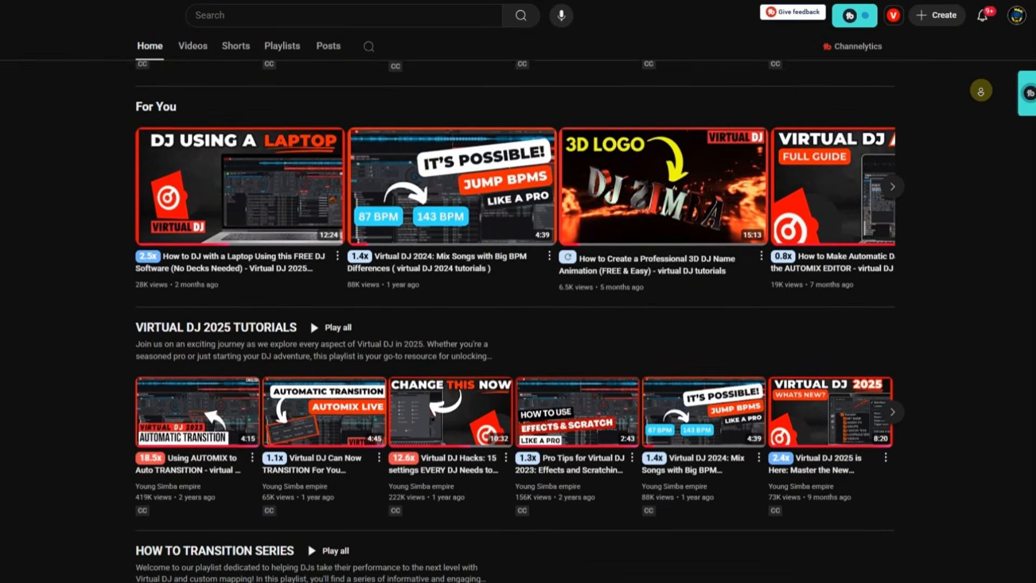
{"action": "scroll", "coordinate": [518, 324], "scroll_direction": "down", "scroll_amount": 6}
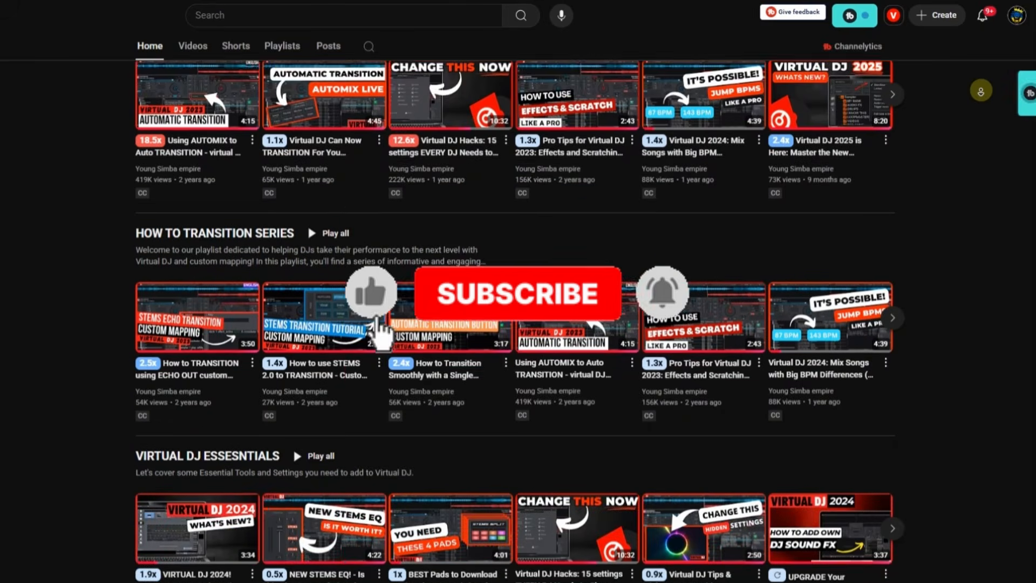
{"action": "scroll", "coordinate": [518, 324], "scroll_direction": "down", "scroll_amount": 4}
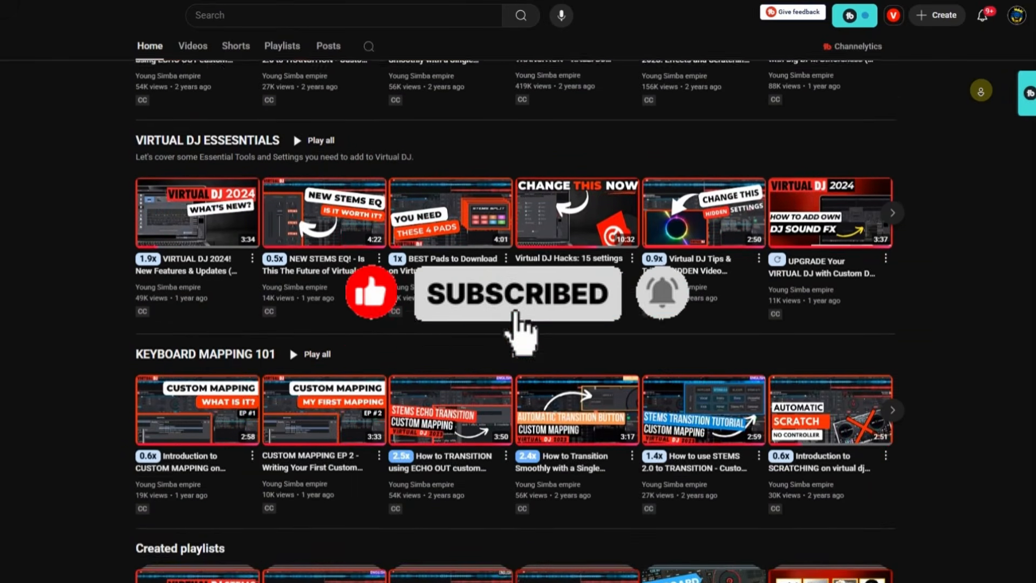